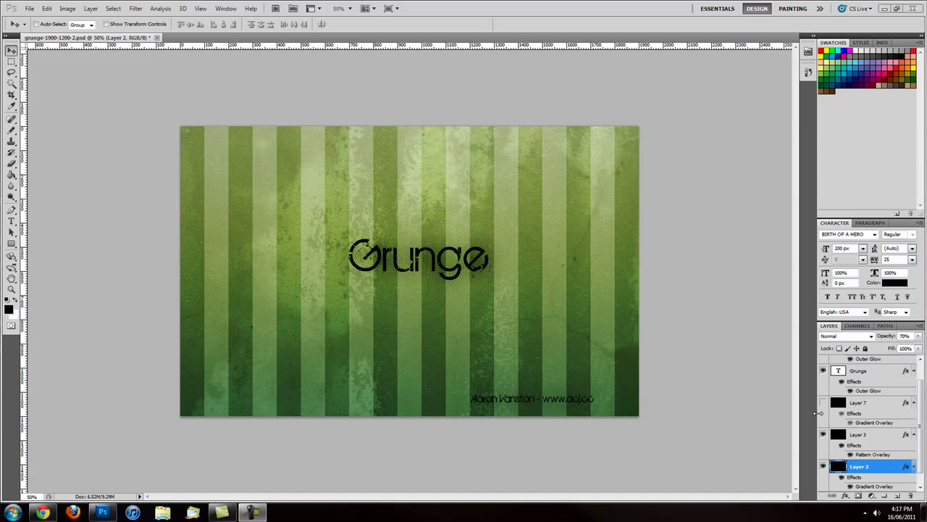
Examine Layers 6, 2 and 3 of the finished grunge design, hide Layer 3 and briefly show Layer 7.
{"action": "scroll", "coordinate": [920, 442], "scroll_direction": "down", "scroll_amount": 1}
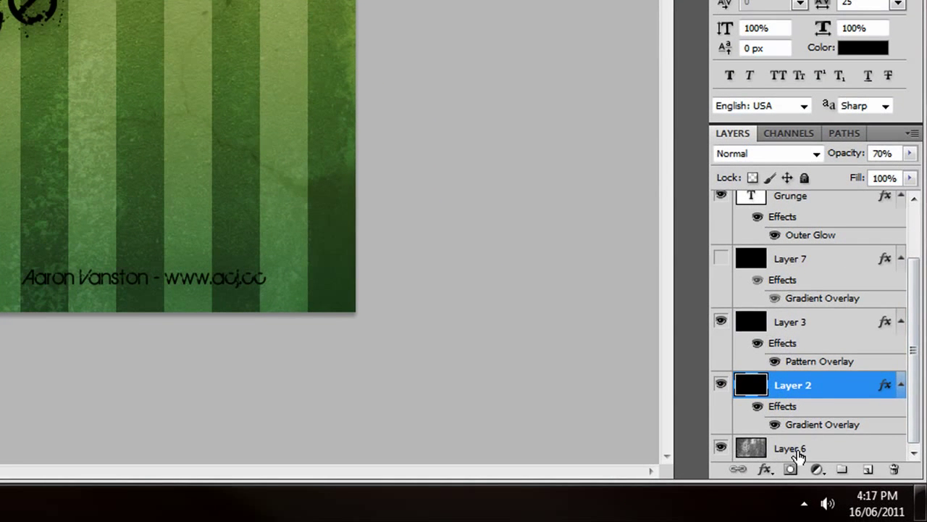
{"action": "left_click", "coordinate": [796, 449]}
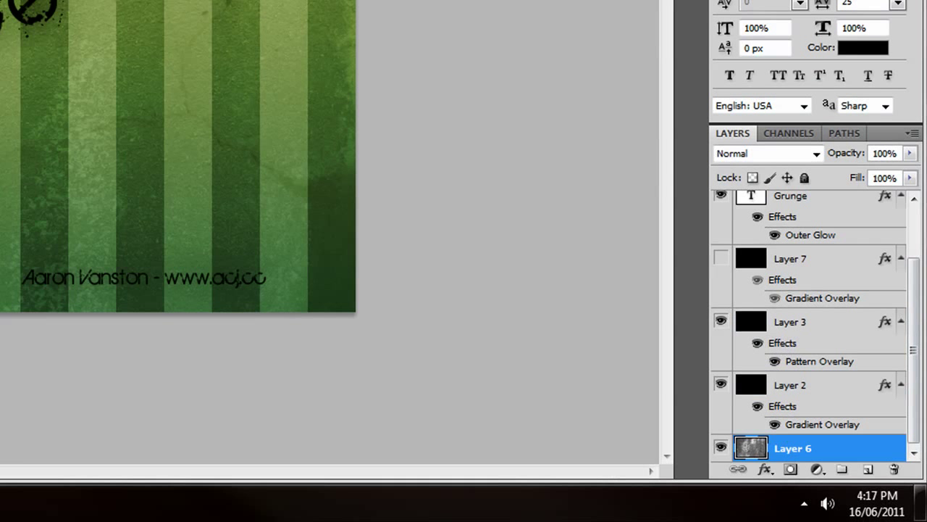
{"action": "left_click", "coordinate": [779, 384]}
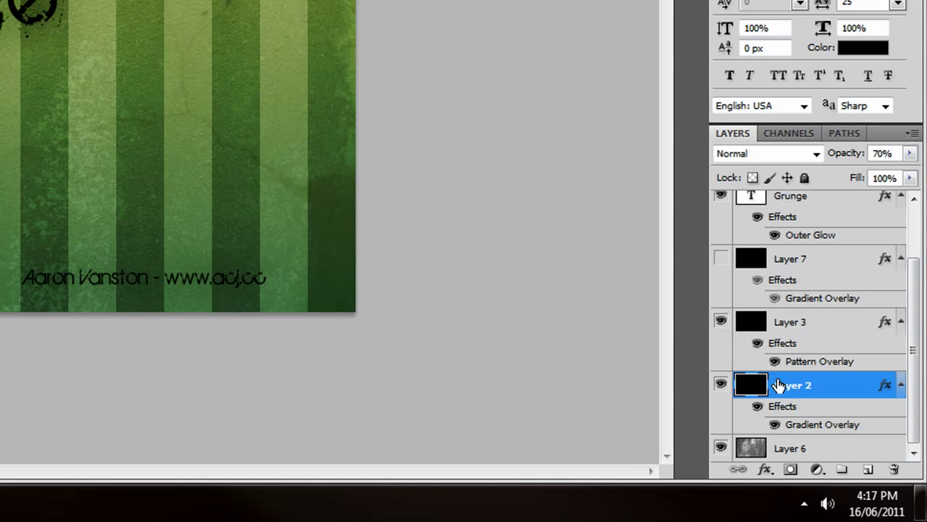
{"action": "left_click", "coordinate": [795, 327]}
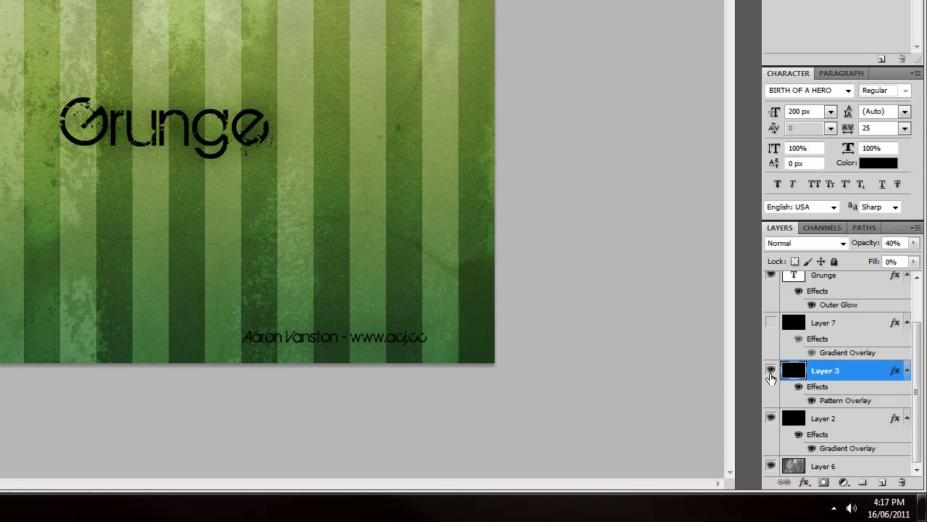
{"action": "left_click", "coordinate": [771, 370]}
{"action": "left_click", "coordinate": [771, 323]}
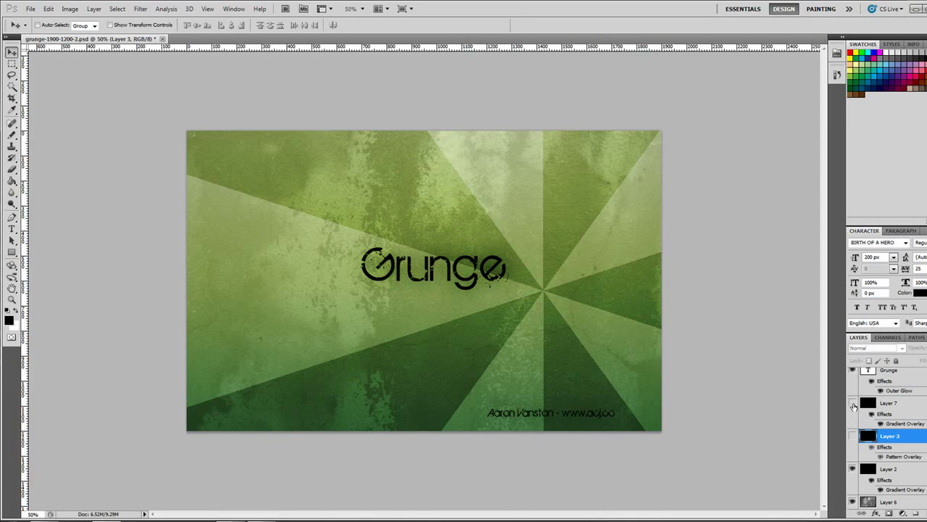
{"action": "left_click", "coordinate": [853, 404]}
Create a new document 1900 pixels wide and 1200 pixels high at 72 pixels/inch.
{"action": "left_click", "coordinate": [31, 10]}
{"action": "left_click", "coordinate": [44, 23]}
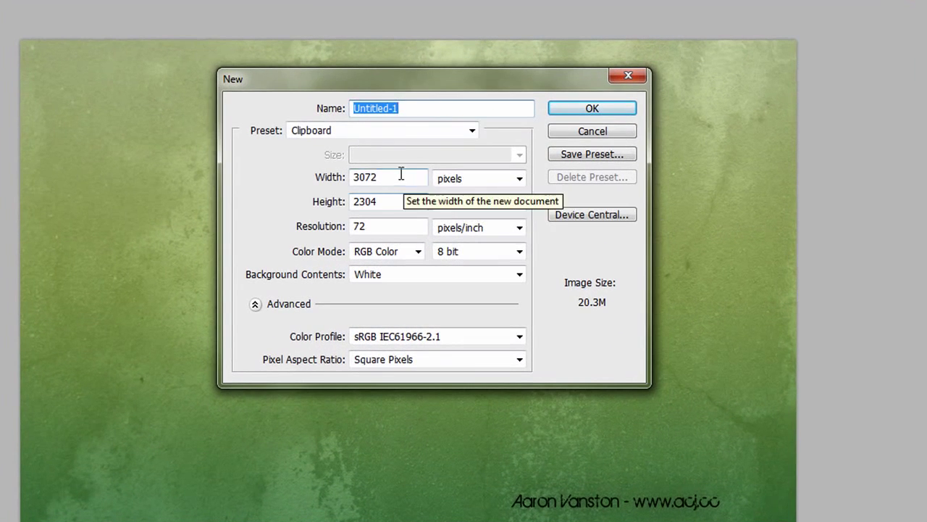
{"action": "double_click", "coordinate": [400, 174]}
{"action": "type", "text": "1900"}
{"action": "key", "text": "Tab"}
{"action": "key", "text": "Tab"}
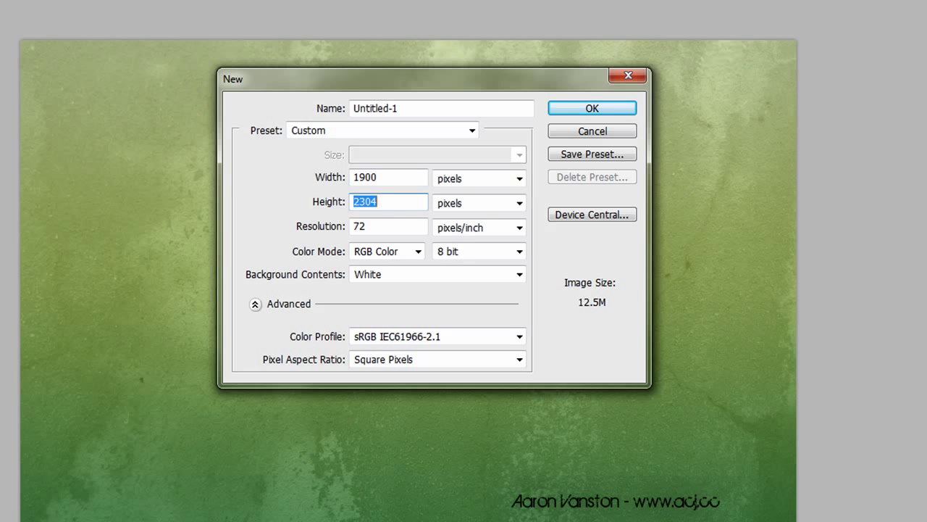
{"action": "type", "text": "1200"}
{"action": "double_click", "coordinate": [391, 227]}
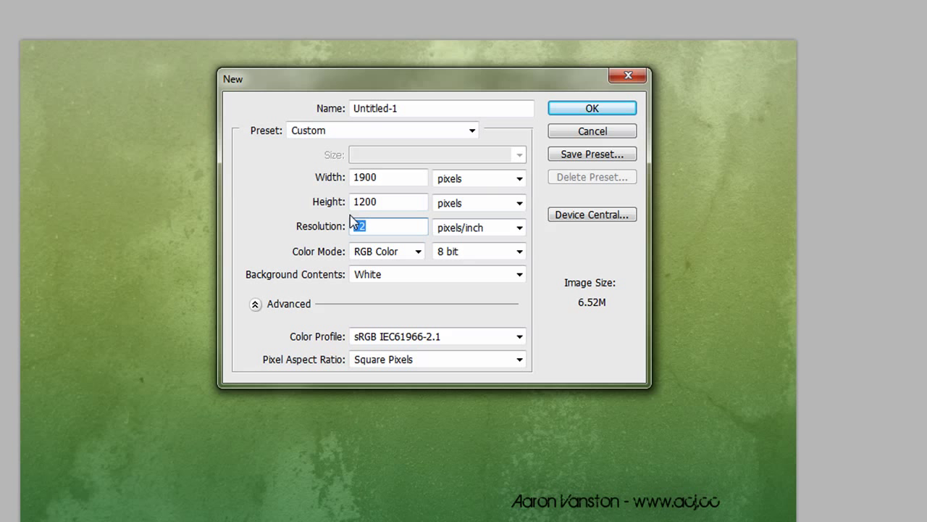
{"action": "left_click", "coordinate": [599, 110]}
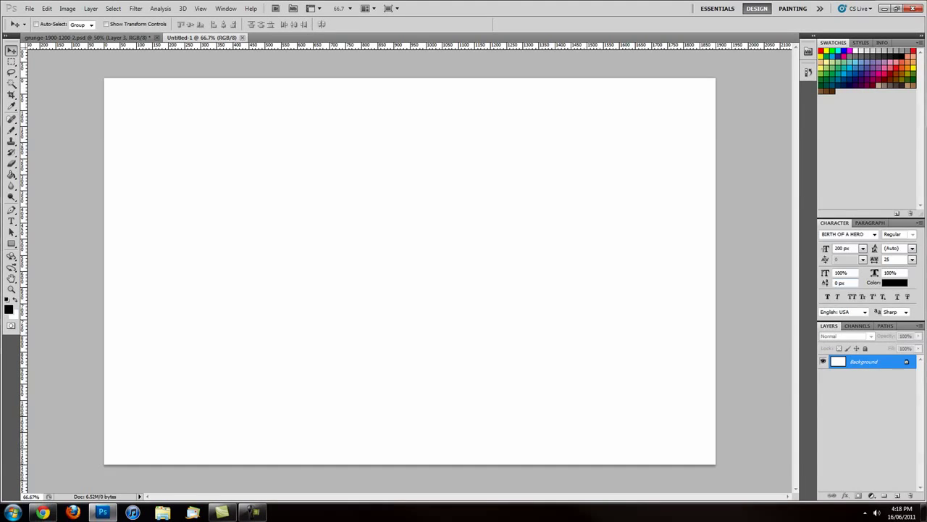
Switch to the browser and examine the concrete texture image hosted on Flickr.
{"action": "key", "text": "alt+Tab"}
{"action": "left_click_drag", "start_coordinate": [869, 141], "coordinate": [515, 13]}
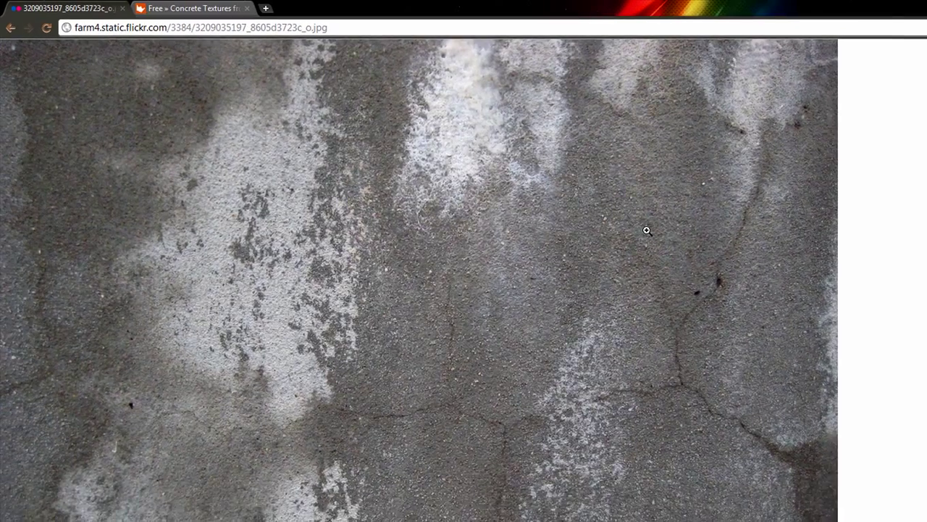
{"action": "left_click", "coordinate": [728, 259]}
{"action": "left_click", "coordinate": [728, 259]}
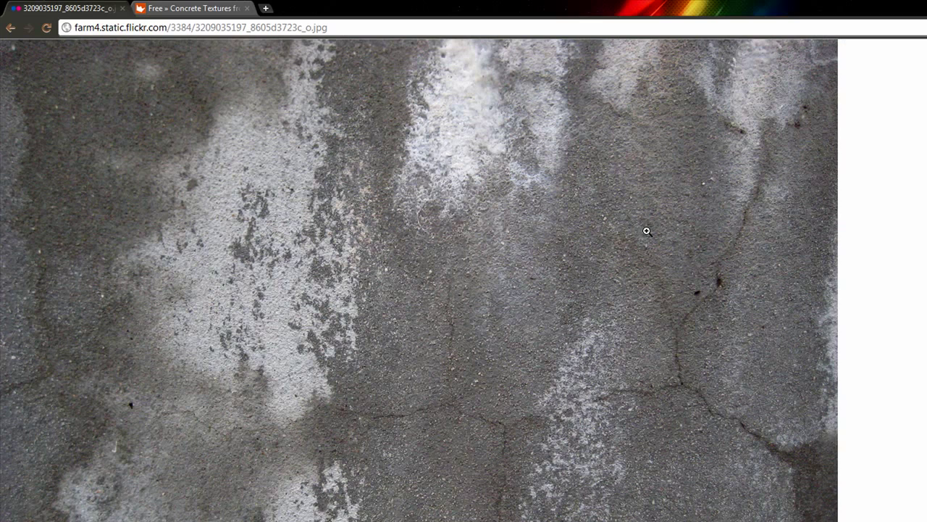
{"action": "right_click", "coordinate": [660, 295]}
{"action": "left_click", "coordinate": [886, 256]}
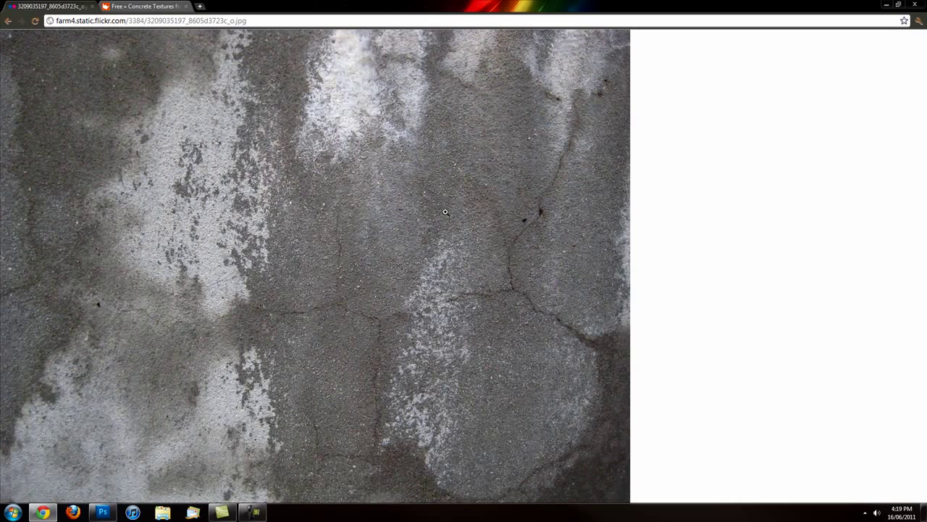
Look through TextureKing's concrete texture category and return to the Flickr concrete image.
{"action": "left_click", "coordinate": [137, 5]}
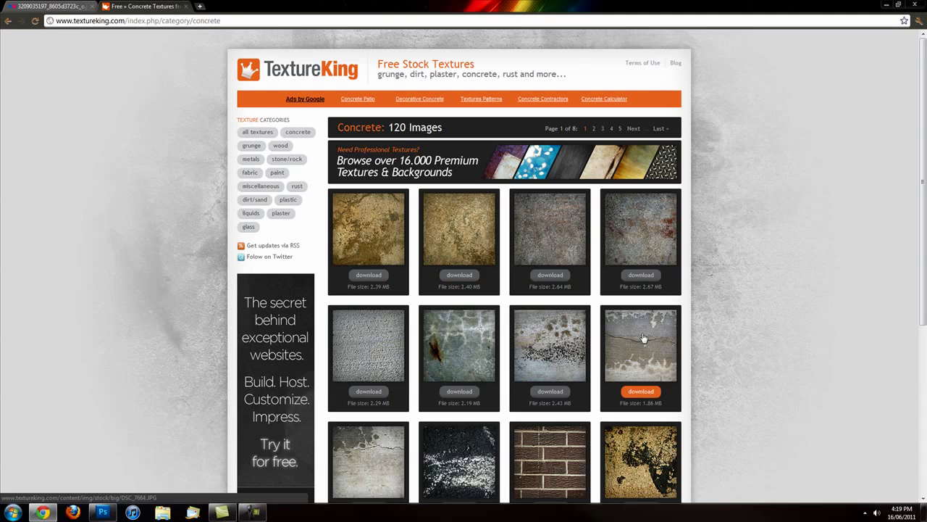
{"action": "scroll", "coordinate": [721, 373], "scroll_direction": "down", "scroll_amount": 2}
{"action": "scroll", "coordinate": [721, 373], "scroll_direction": "down", "scroll_amount": 2}
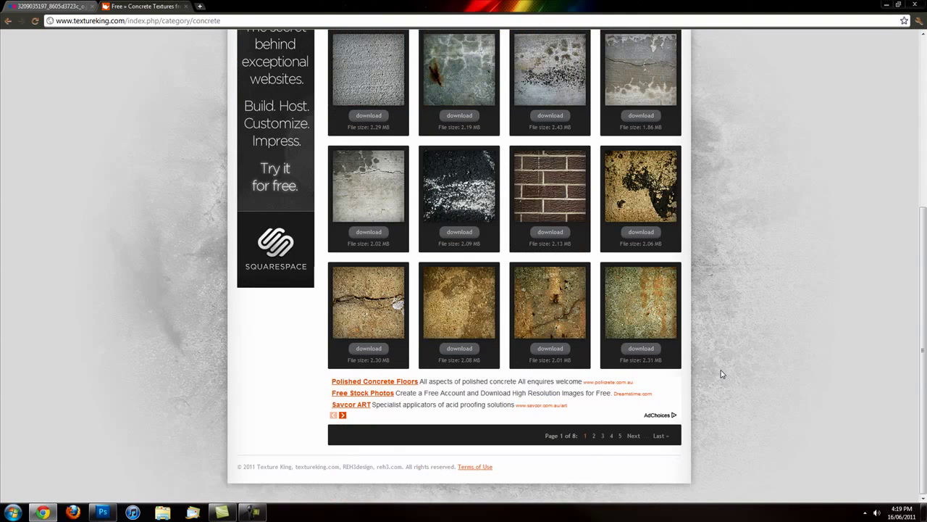
{"action": "scroll", "coordinate": [720, 374], "scroll_direction": "up", "scroll_amount": 4}
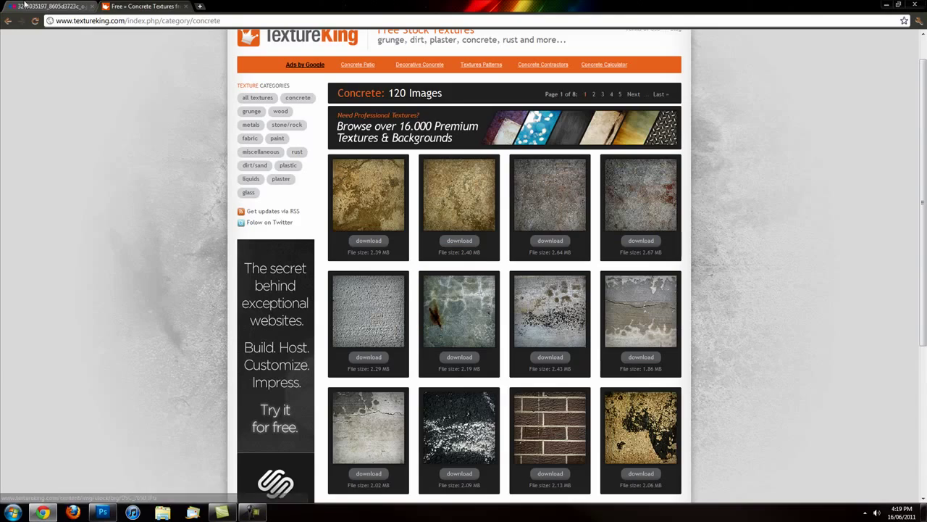
{"action": "left_click", "coordinate": [64, 5]}
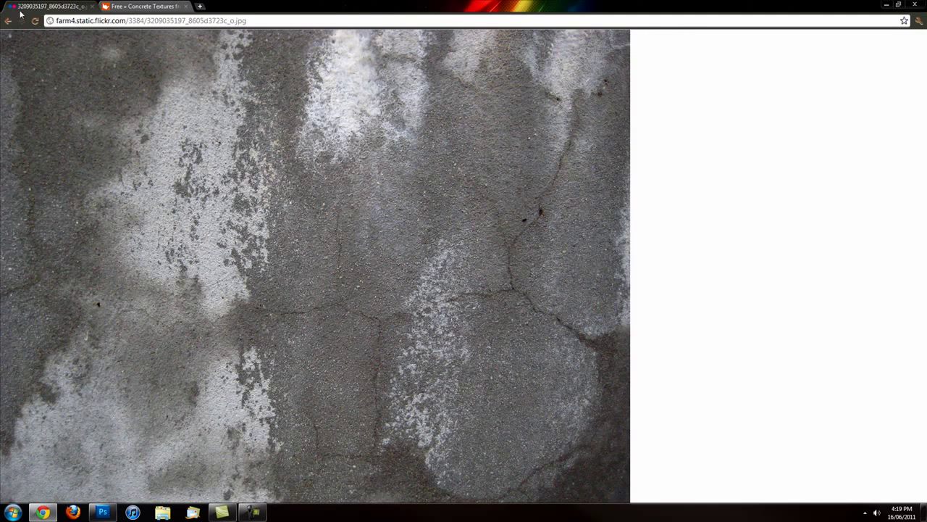
Copy the Flickr concrete texture image from the browser and paste it into the new blank Photoshop document.
{"action": "double_click", "coordinate": [316, 6]}
{"action": "key", "text": "alt+Tab"}
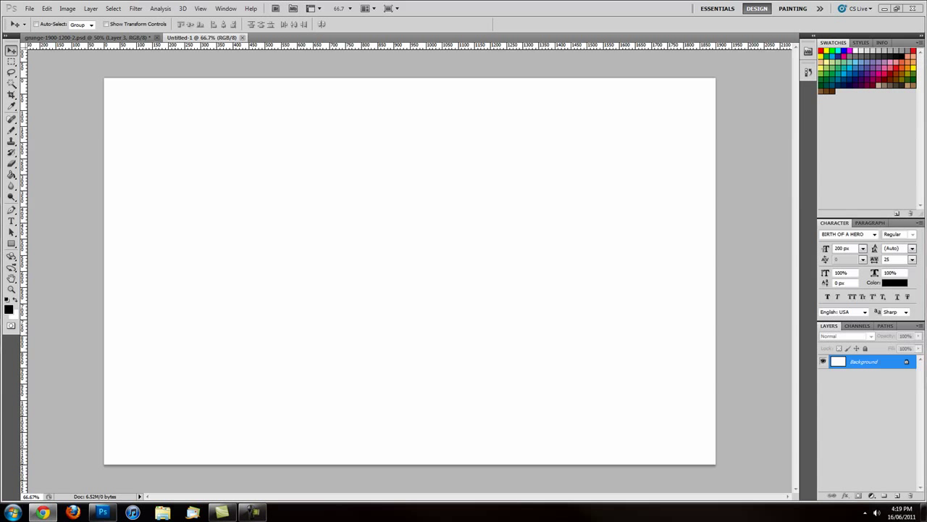
{"action": "key", "text": "alt+Tab"}
{"action": "right_click", "coordinate": [617, 205]}
{"action": "left_click", "coordinate": [648, 230]}
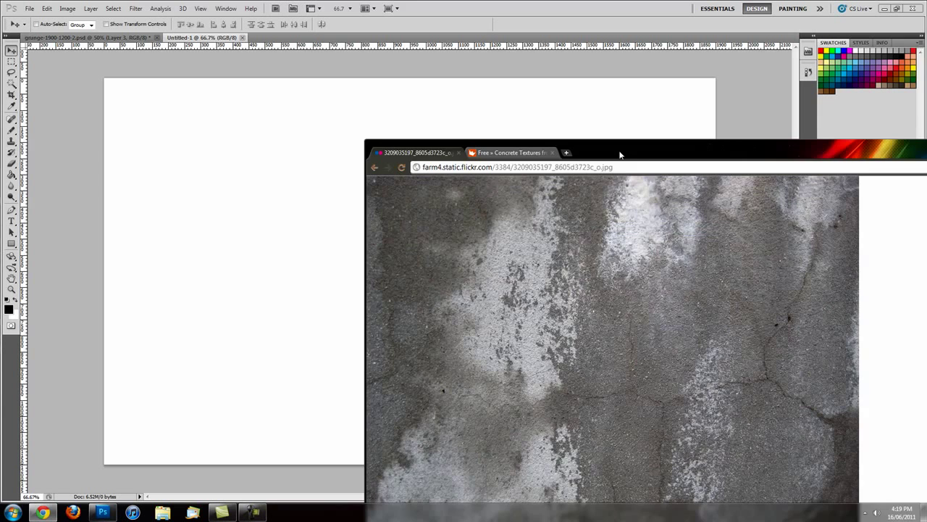
{"action": "key", "text": "alt+Tab"}
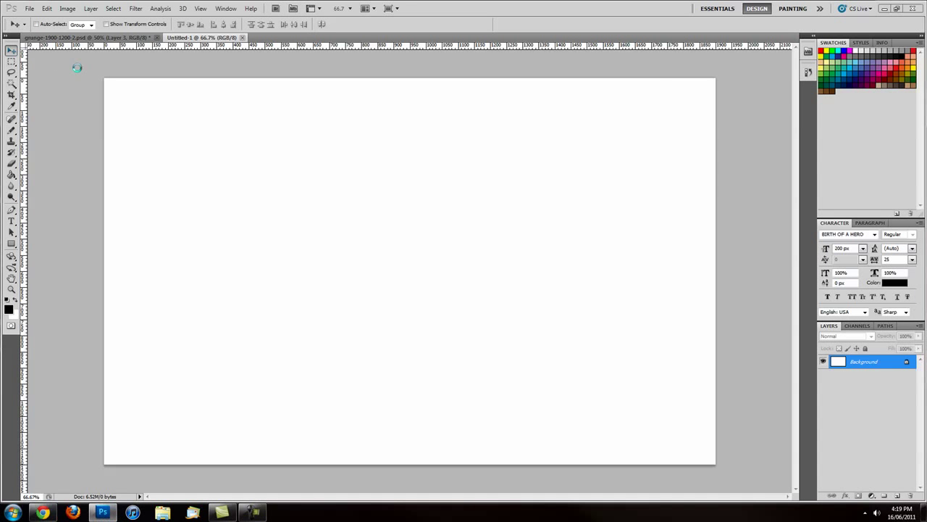
{"action": "key", "text": "ctrl+v"}
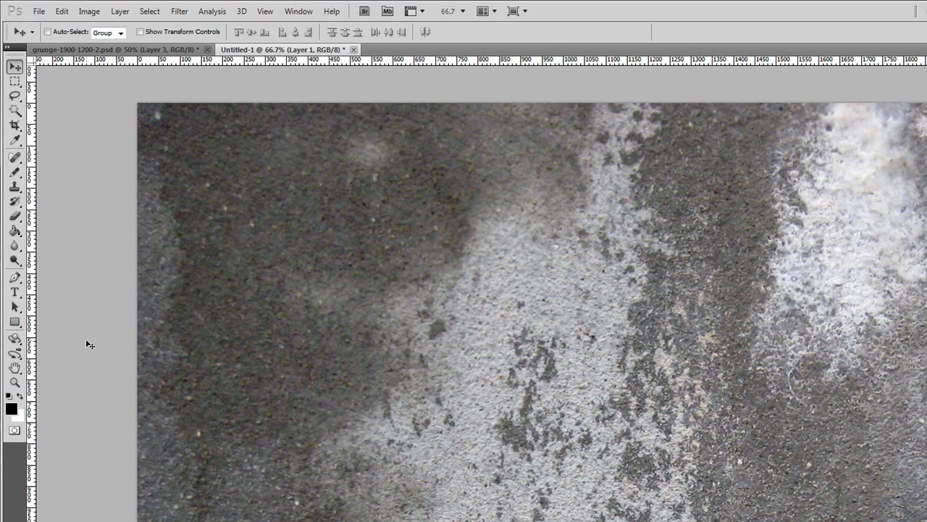
Zoom the document out to 25% to view the canvas with room around it.
{"action": "key", "text": "ctrl+minus"}
{"action": "key", "text": "ctrl+minus"}
{"action": "key", "text": "ctrl+minus"}
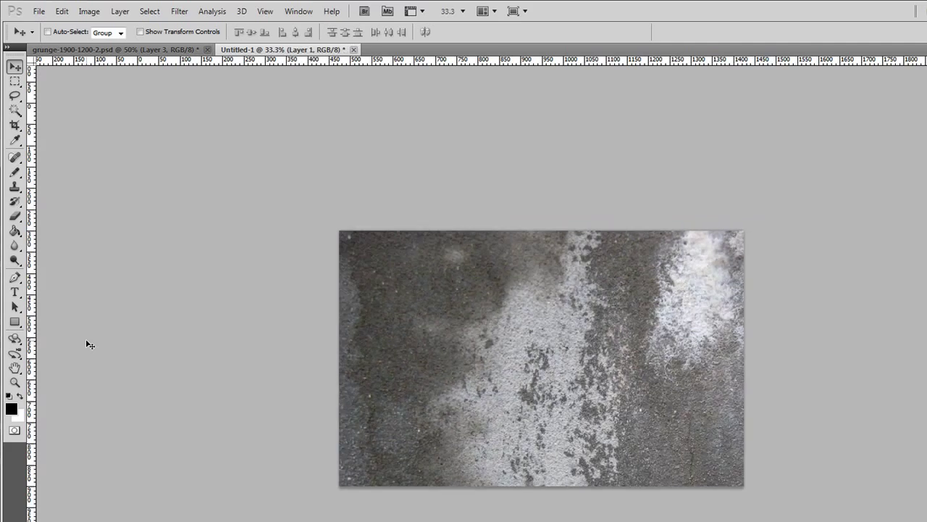
{"action": "key", "text": "ctrl+plus"}
{"action": "key", "text": "ctrl+plus"}
{"action": "key", "text": "ctrl+minus"}
{"action": "key", "text": "ctrl+minus"}
{"action": "key", "text": "ctrl+plus"}
{"action": "key", "text": "ctrl+minus"}
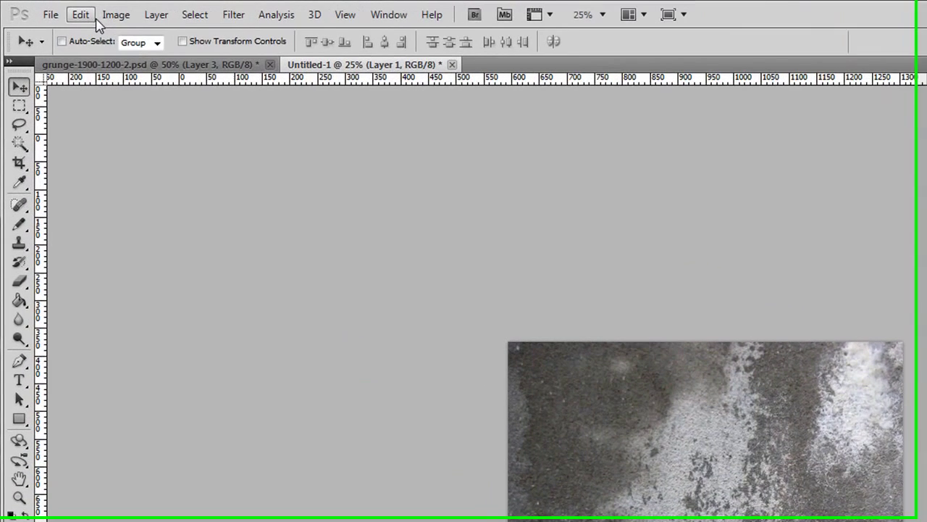
{"action": "left_click", "coordinate": [46, 8]}
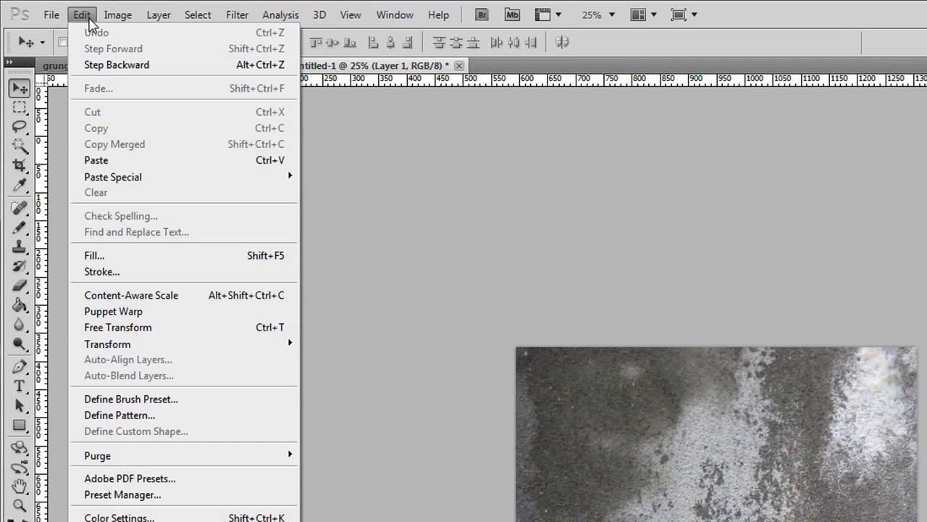
{"action": "left_click", "coordinate": [194, 329]}
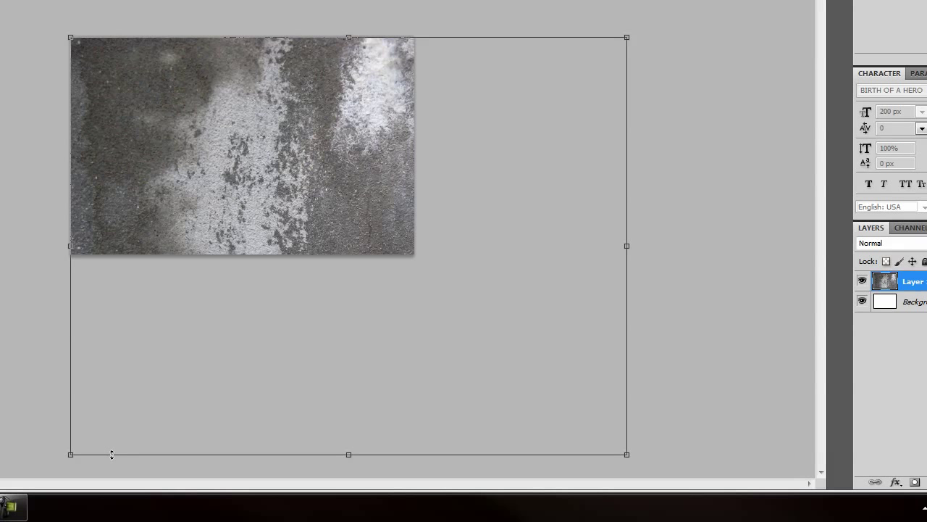
{"action": "left_click_drag", "start_coordinate": [679, 468], "coordinate": [664, 320]}
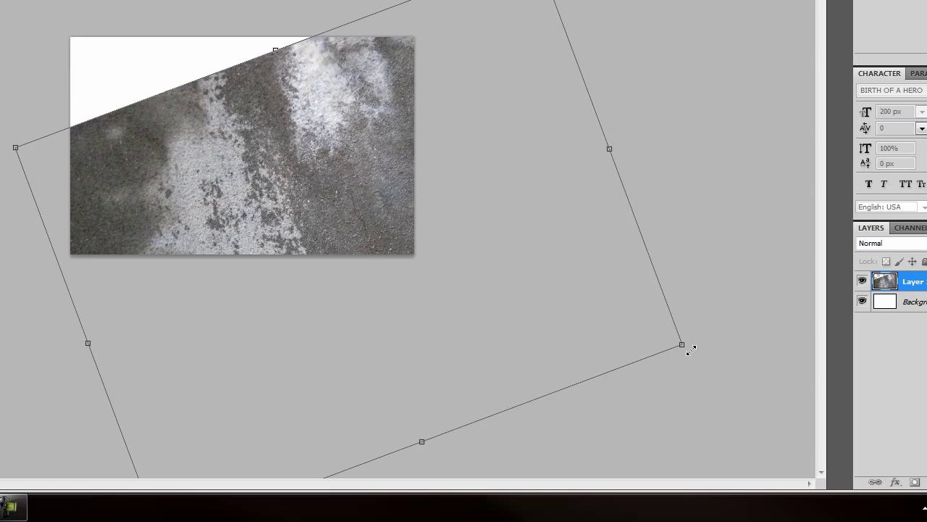
{"action": "left_click_drag", "start_coordinate": [507, 291], "coordinate": [404, 256]}
{"action": "key", "text": "ctrl+z"}
{"action": "key", "text": "Escape"}
Scale the pasted concrete texture down proportionally with Free Transform so its width matches the canvas.
{"action": "key", "text": "ctrl+t"}
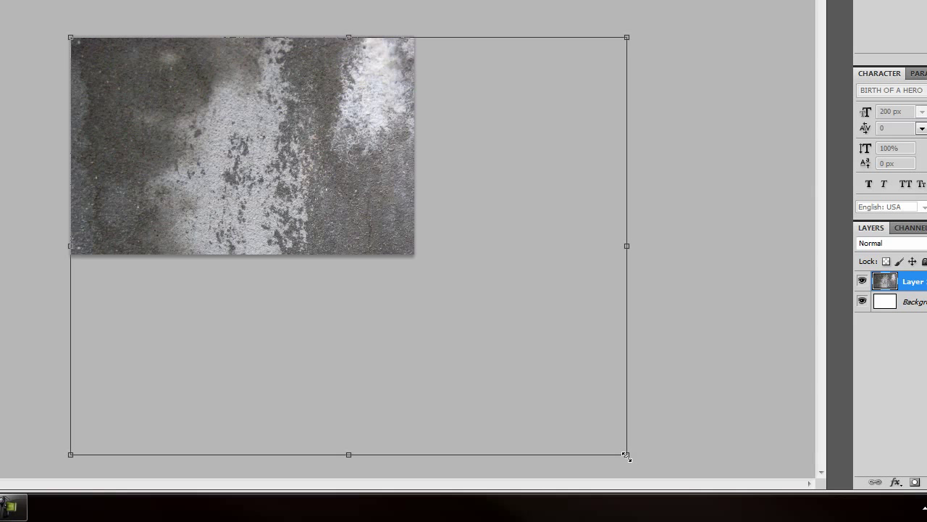
{"action": "left_click_drag", "start_coordinate": [627, 454], "coordinate": [370, 364]}
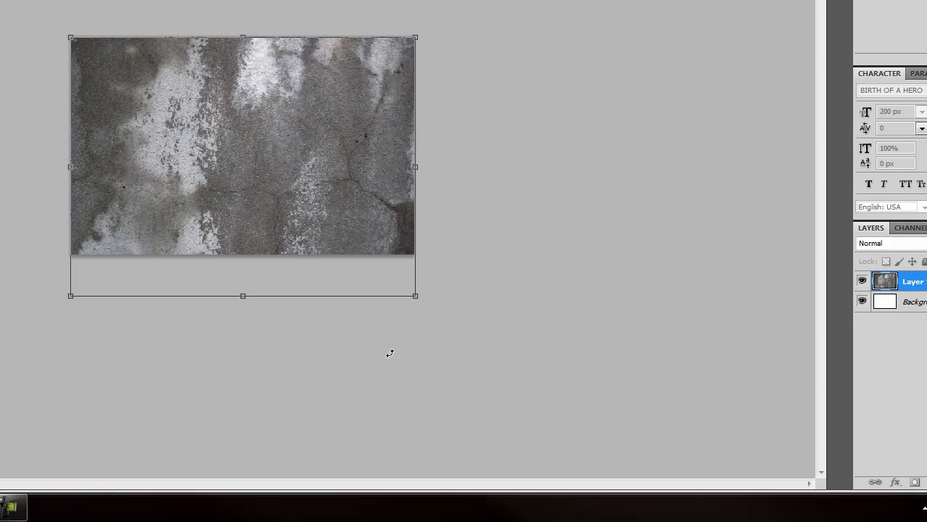
{"action": "key", "text": "Return"}
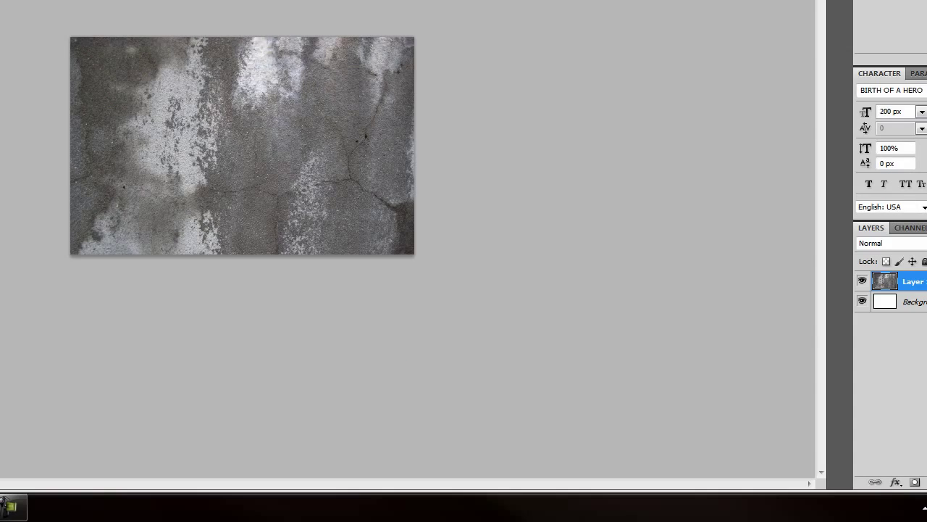
Add a new layer above the concrete texture and fill it with black using the Paint Bucket.
{"action": "key", "text": "ctrl+plus"}
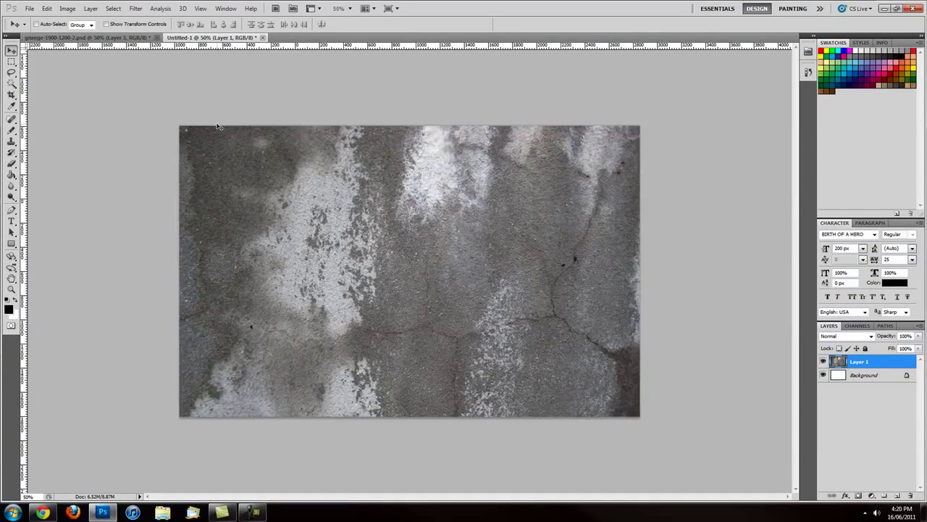
{"action": "key", "text": "ctrl+plus"}
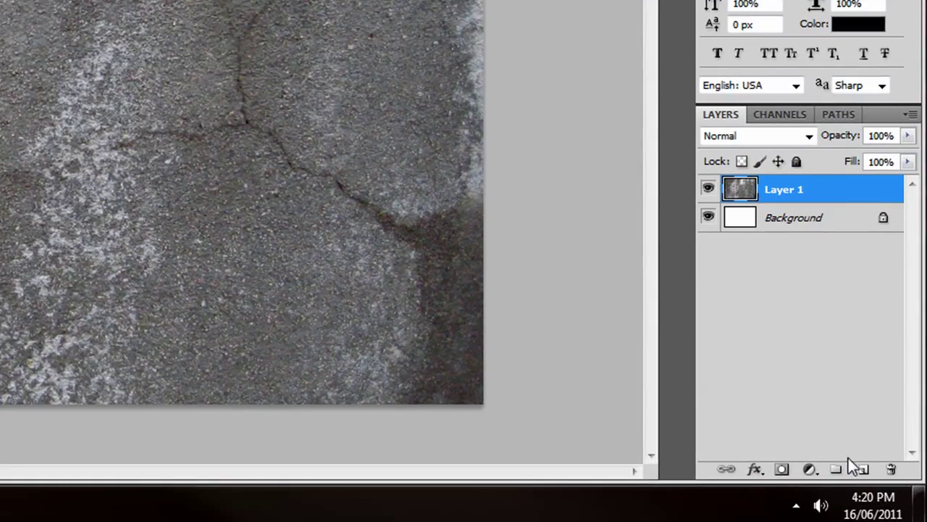
{"action": "left_click", "coordinate": [860, 469]}
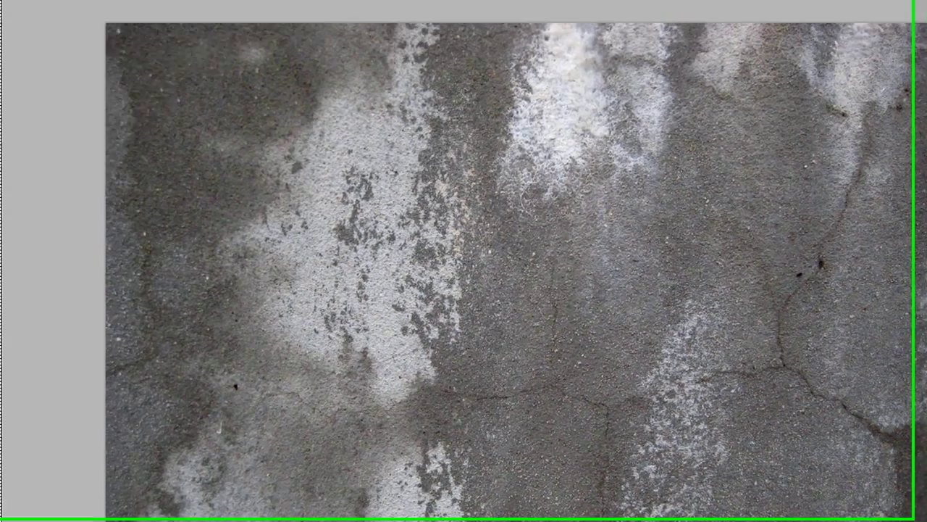
{"action": "key", "text": "g"}
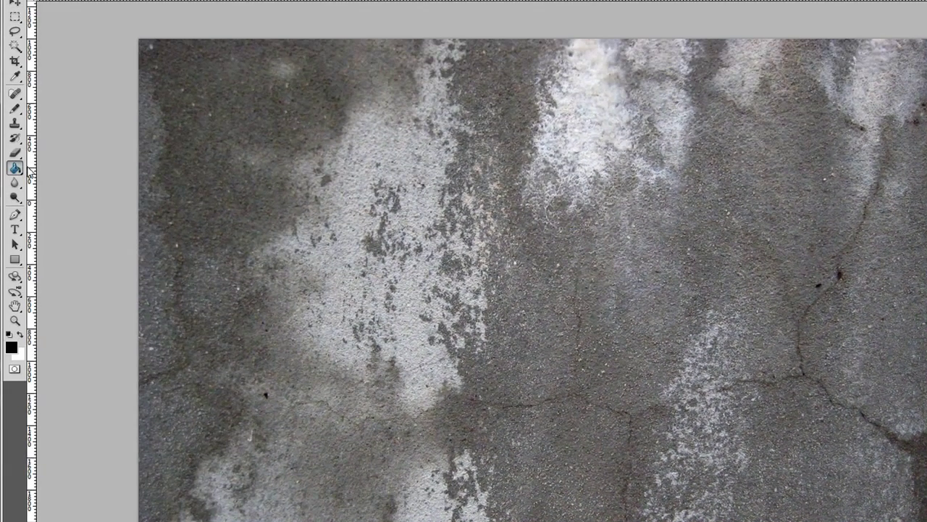
{"action": "left_click", "coordinate": [501, 249]}
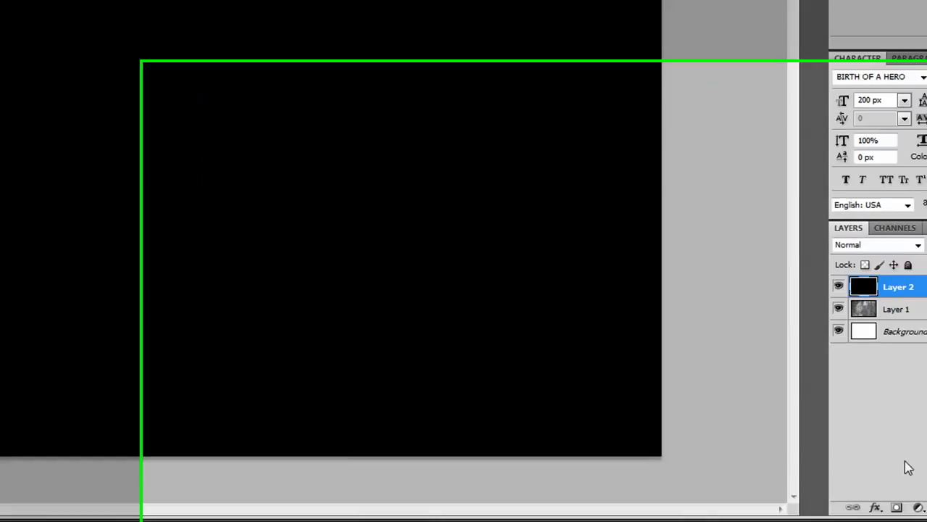
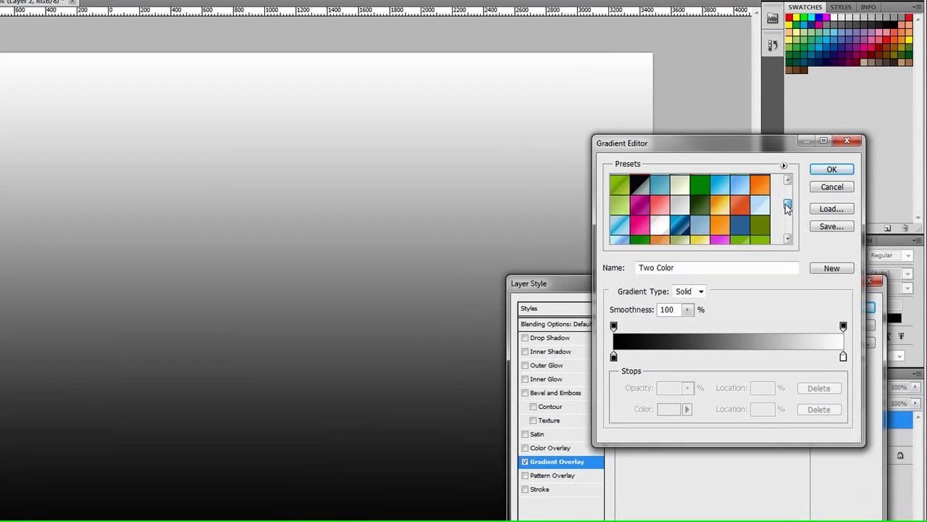
Choose the Green 5 - 3D preset for the gradient overlay and keep 388235 as its first stop colour.
{"action": "left_click_drag", "start_coordinate": [789, 230], "coordinate": [789, 224]}
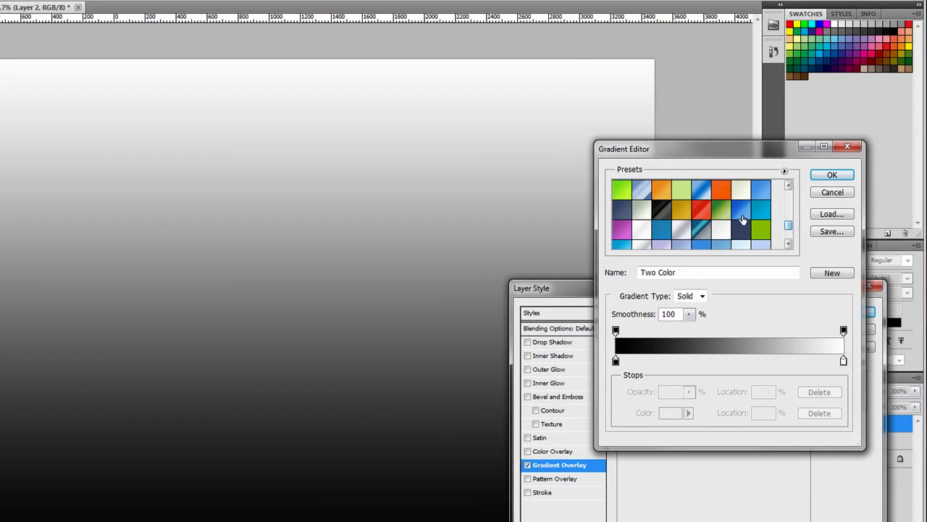
{"action": "left_click", "coordinate": [718, 211]}
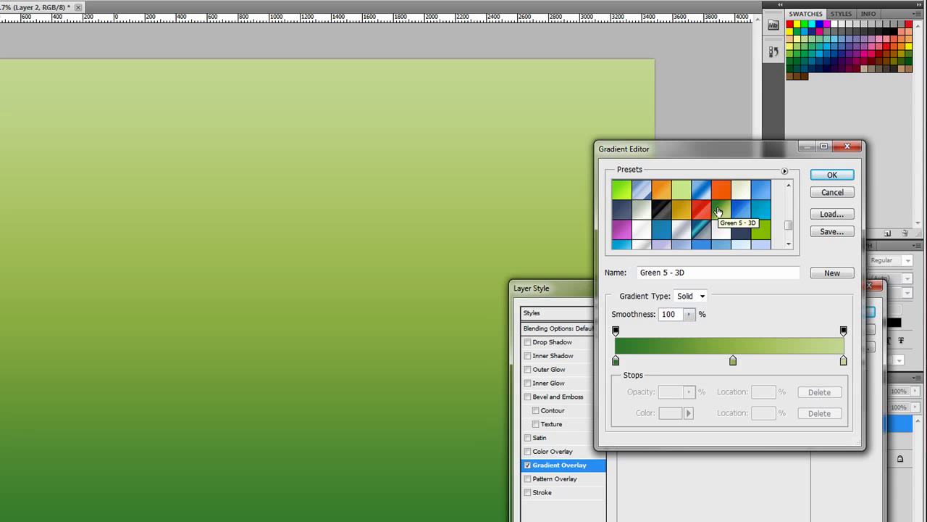
{"action": "left_click", "coordinate": [616, 361]}
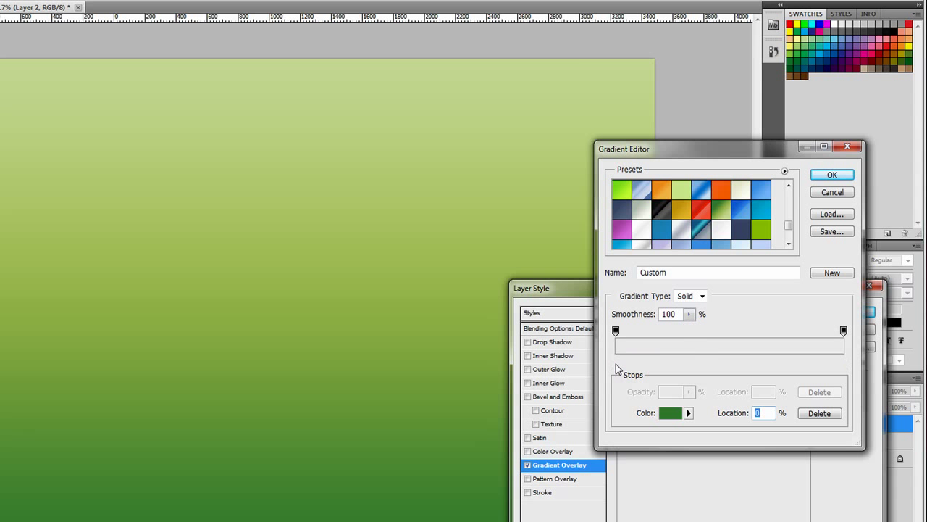
{"action": "double_click", "coordinate": [616, 363]}
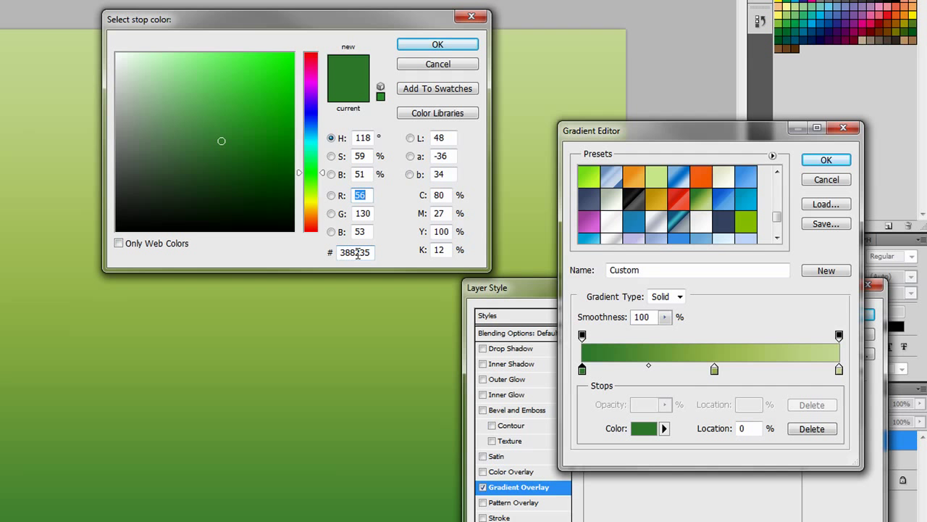
{"action": "left_click", "coordinate": [432, 46]}
Set the gradient's middle colour stop to location 50% and keep its colour as 9bbb50.
{"action": "left_click", "coordinate": [714, 369]}
{"action": "type", "text": "5"}
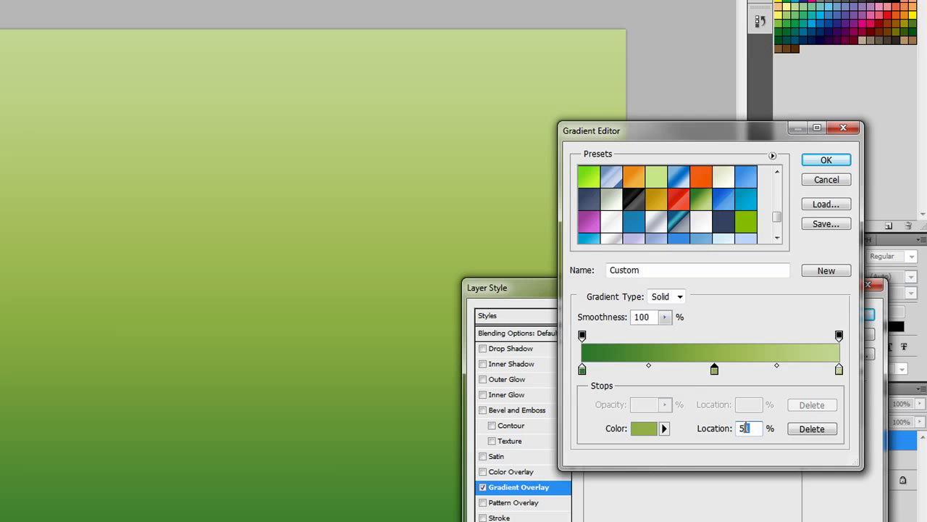
{"action": "type", "text": "0"}
{"action": "left_click", "coordinate": [714, 370]}
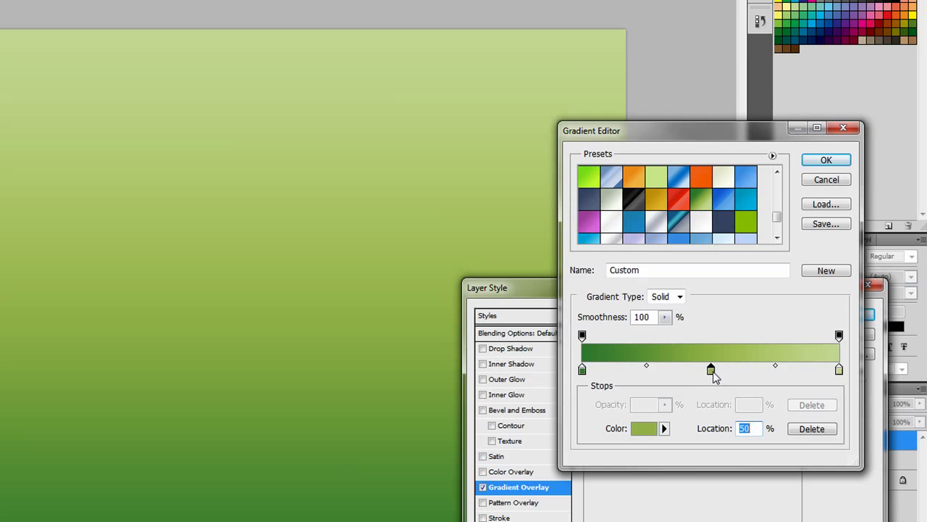
{"action": "double_click", "coordinate": [713, 371]}
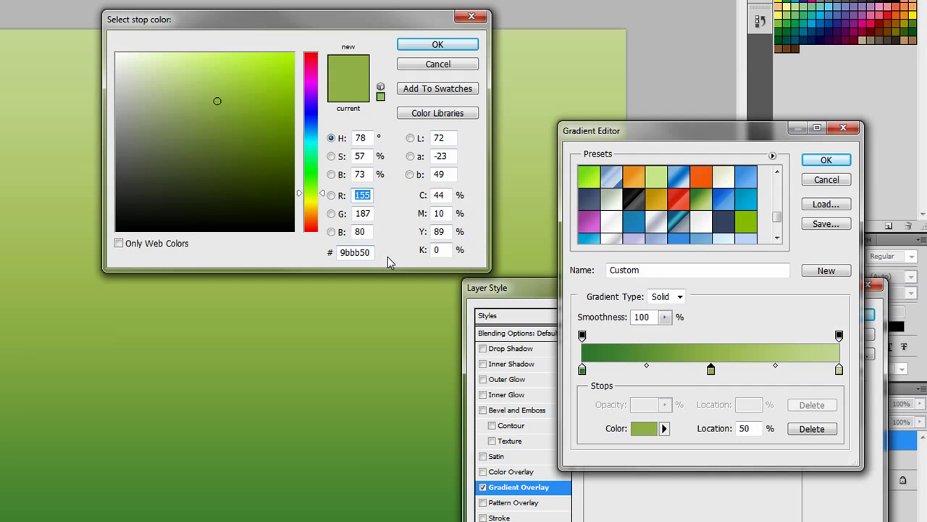
{"action": "left_click", "coordinate": [437, 45]}
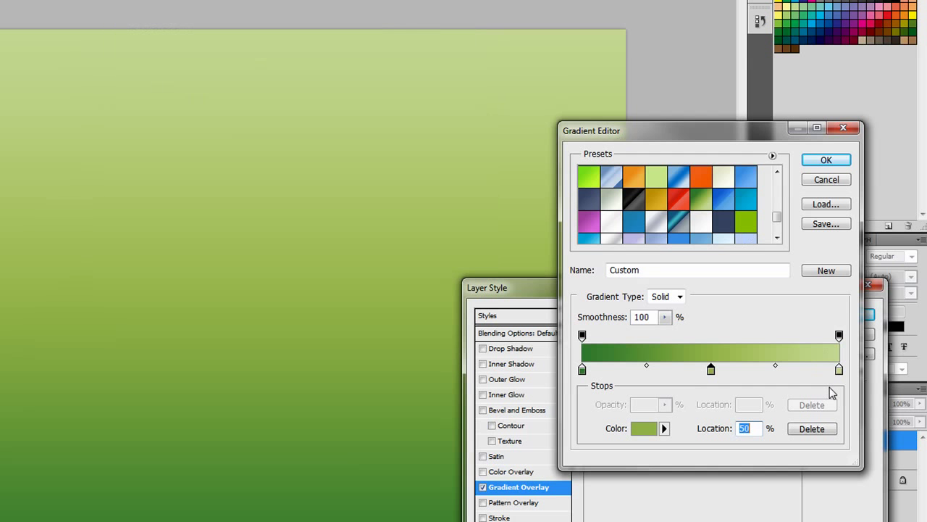
Keep cade97 as the colour of the gradient's stop at 100% and apply the gradient overlay to the layer.
{"action": "left_click", "coordinate": [839, 370]}
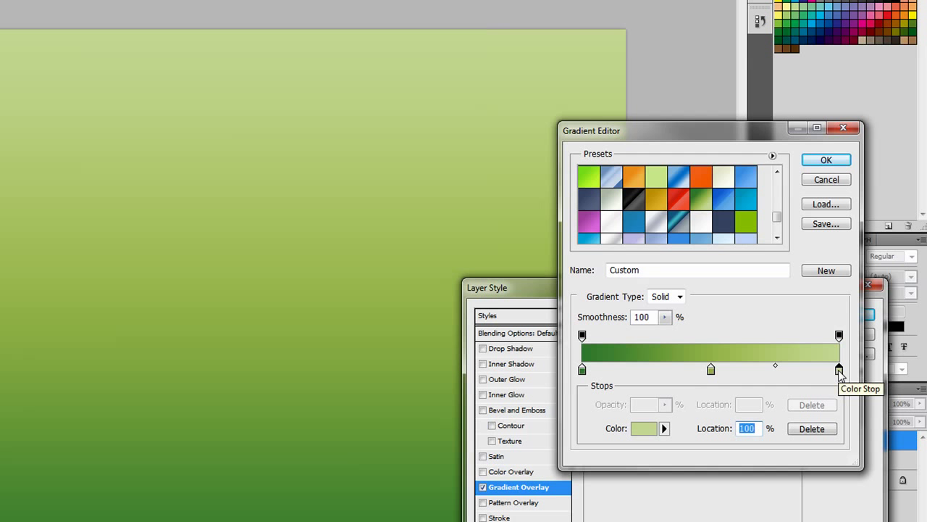
{"action": "double_click", "coordinate": [838, 370]}
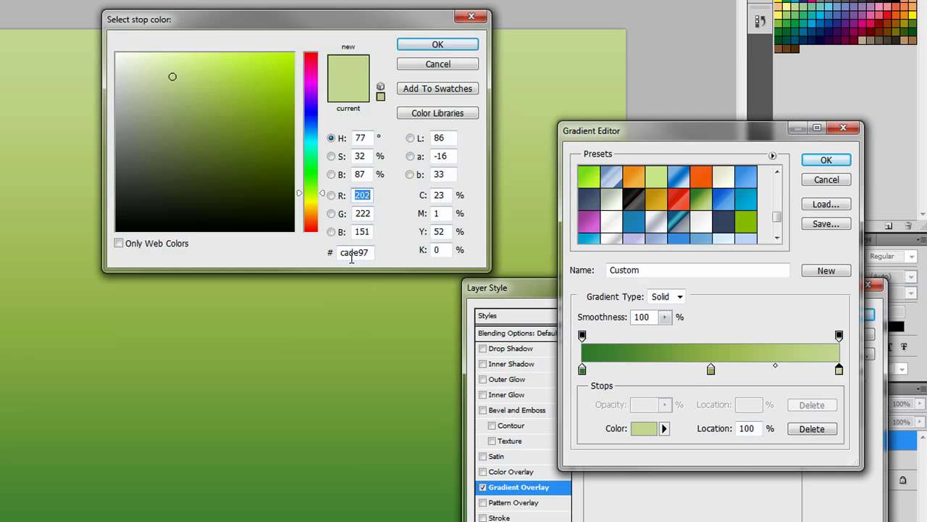
{"action": "left_click", "coordinate": [437, 44]}
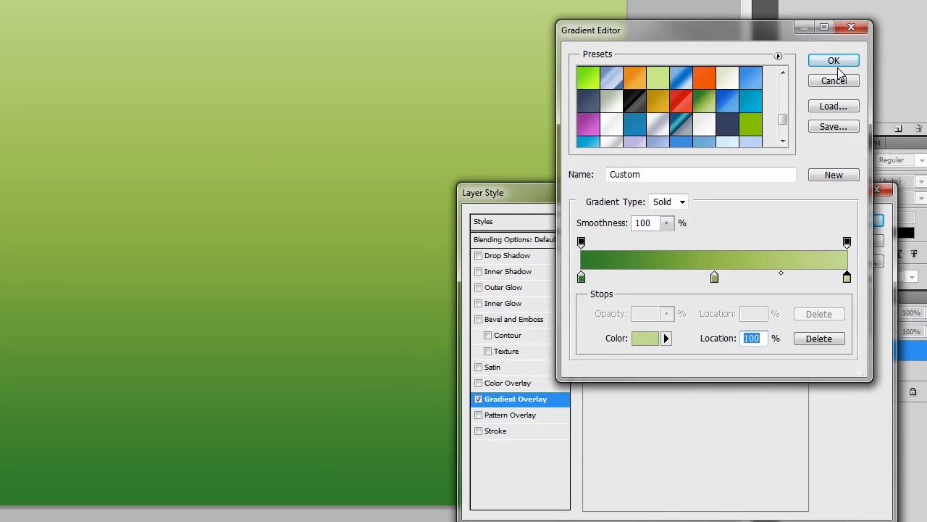
{"action": "left_click", "coordinate": [818, 62]}
{"action": "left_click", "coordinate": [849, 223]}
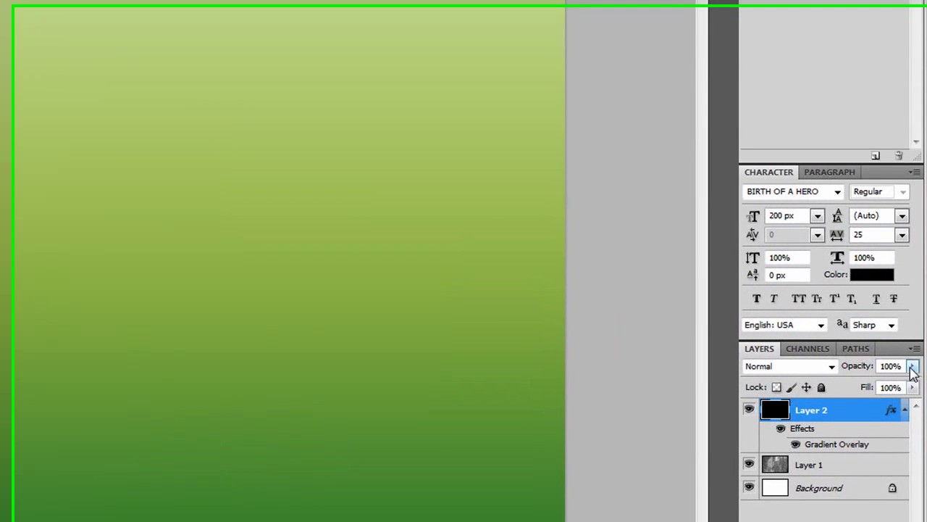
Lower the opacity of the green gradient layer to 70% so the concrete texture shows through.
{"action": "left_click", "coordinate": [915, 410]}
{"action": "left_click_drag", "start_coordinate": [911, 374], "coordinate": [885, 384]}
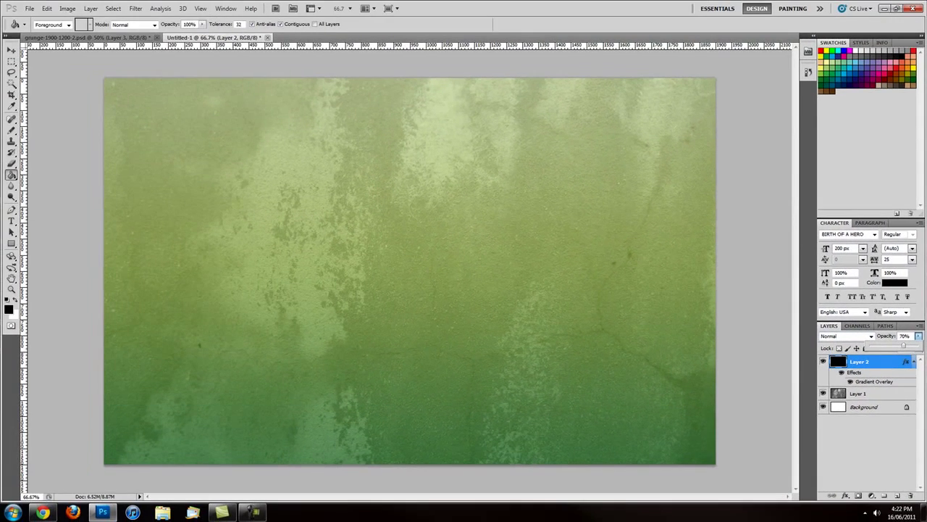
{"action": "left_click", "coordinate": [875, 368]}
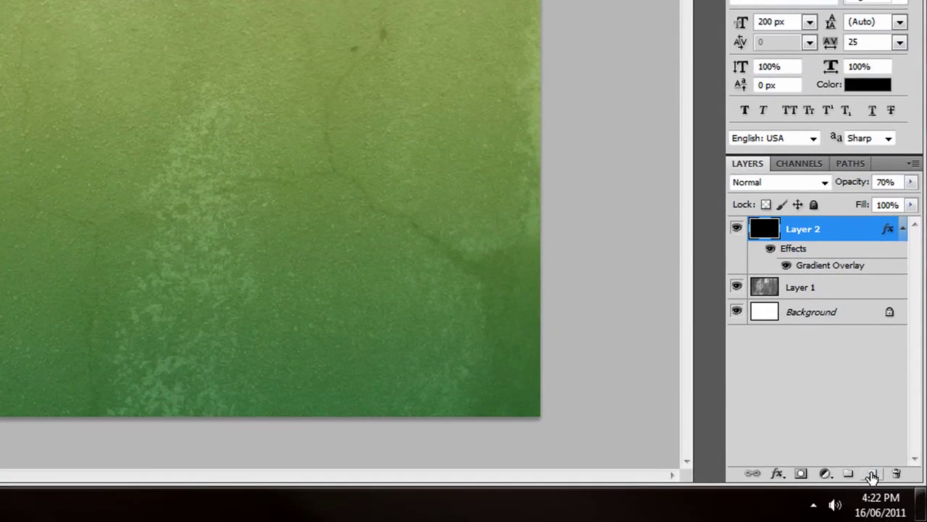
Add a new layer filled with black above the gradient layer and set its fill opacity to 0%.
{"action": "left_click", "coordinate": [875, 475]}
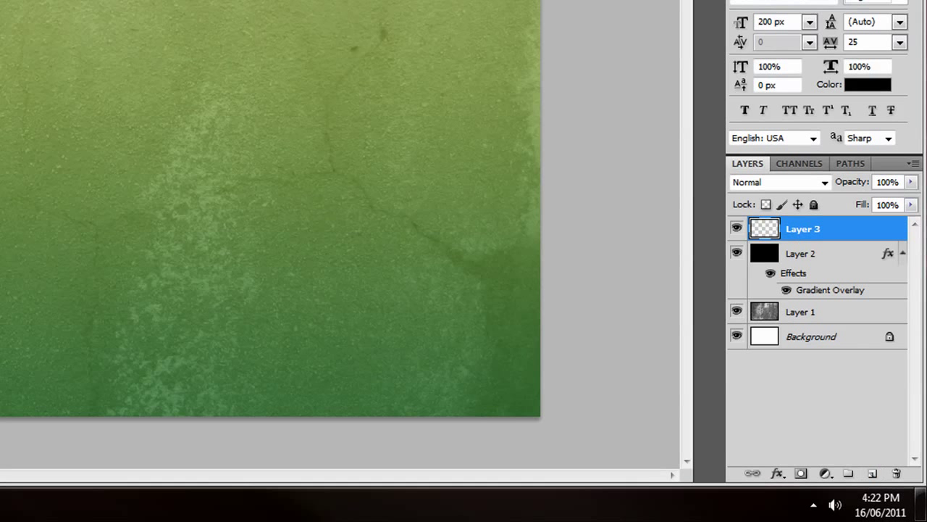
{"action": "key", "text": "alt+BackSpace"}
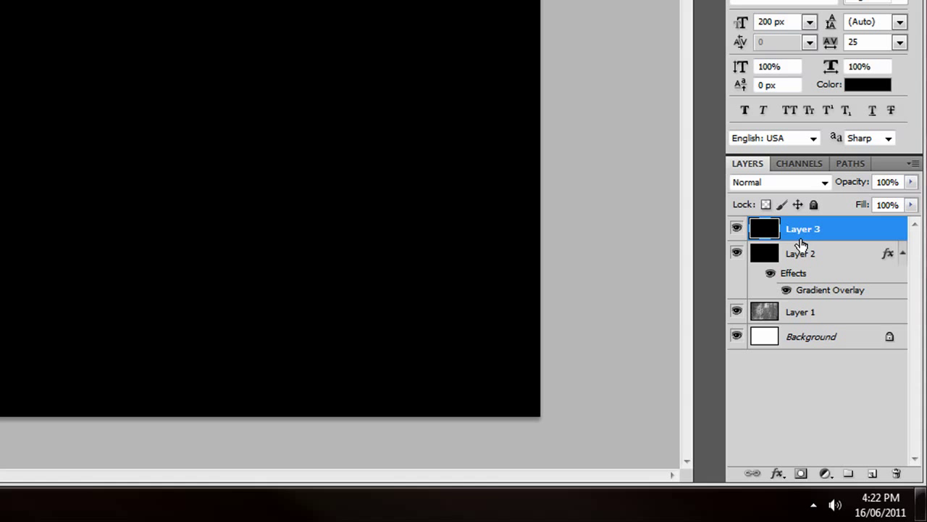
{"action": "left_click", "coordinate": [777, 474]}
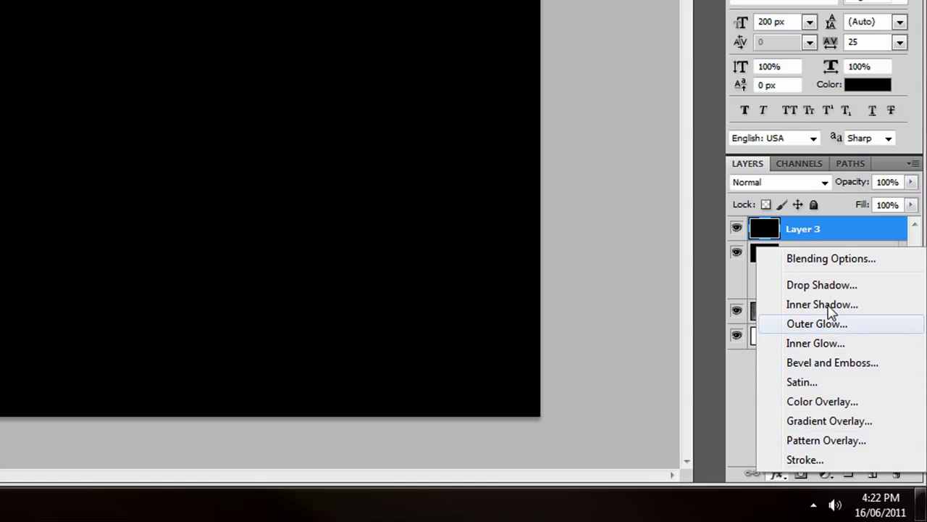
{"action": "left_click", "coordinate": [823, 259]}
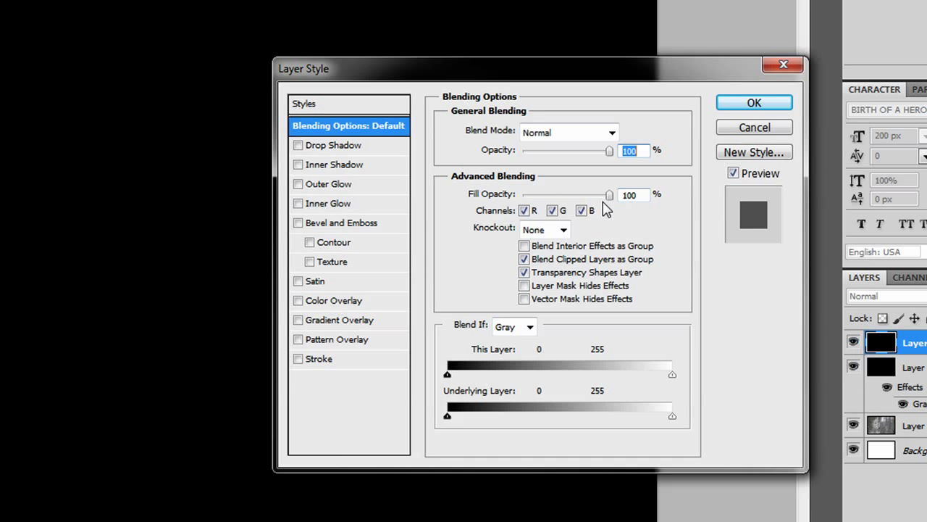
{"action": "left_click", "coordinate": [548, 150]}
{"action": "left_click_drag", "start_coordinate": [551, 151], "coordinate": [623, 150]}
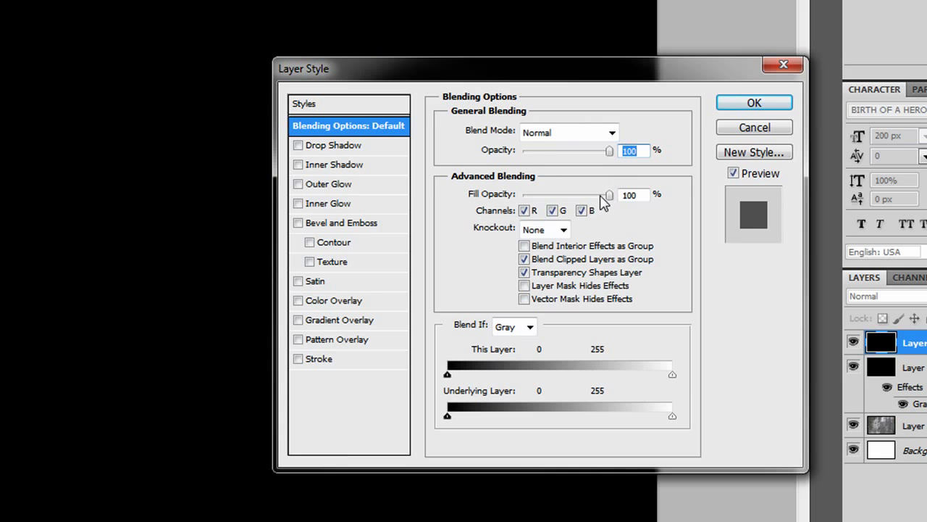
{"action": "left_click_drag", "start_coordinate": [554, 196], "coordinate": [510, 194]}
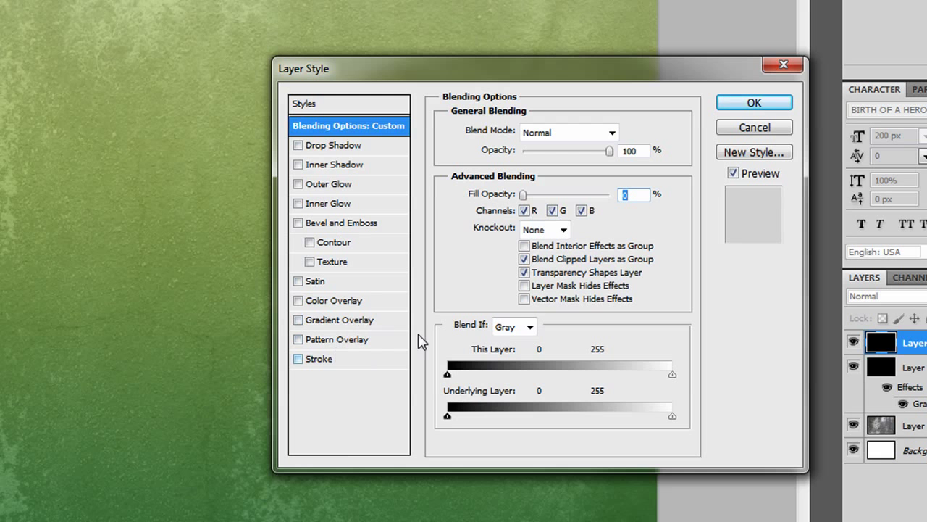
Enable a Gradient Overlay on the new black layer using the Transparent Stripes preset.
{"action": "left_click", "coordinate": [297, 319]}
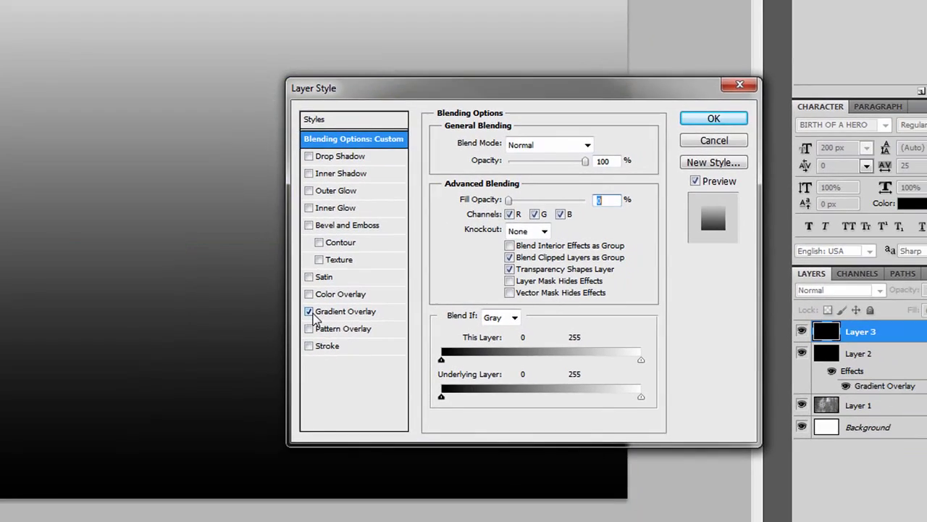
{"action": "left_click", "coordinate": [297, 319]}
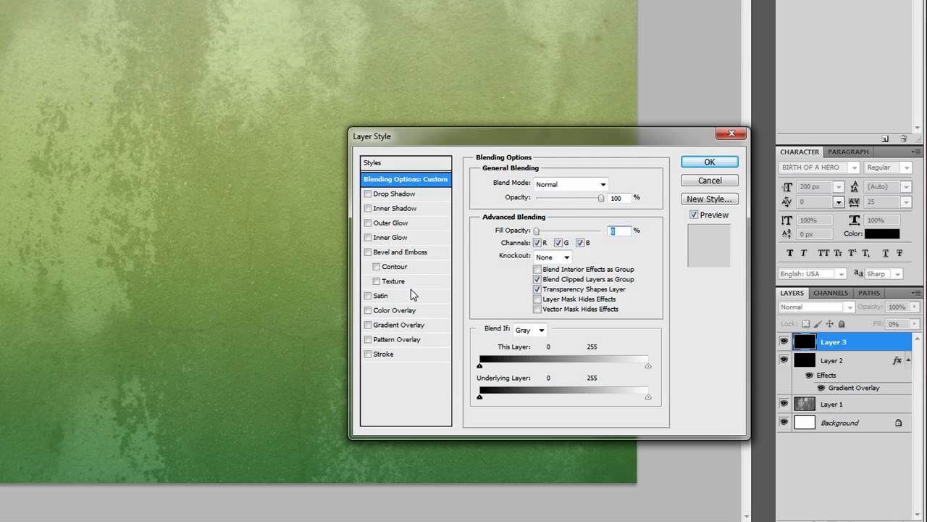
{"action": "left_click", "coordinate": [391, 327]}
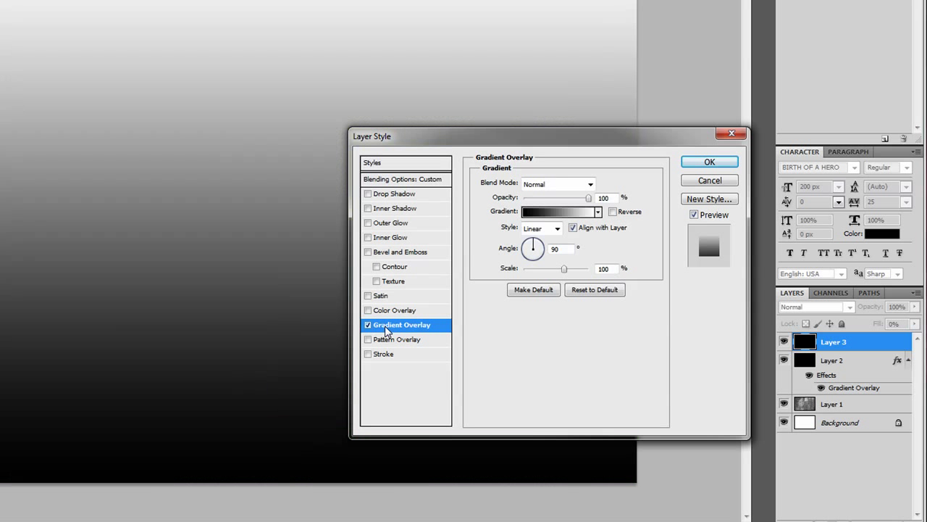
{"action": "left_click", "coordinate": [561, 216]}
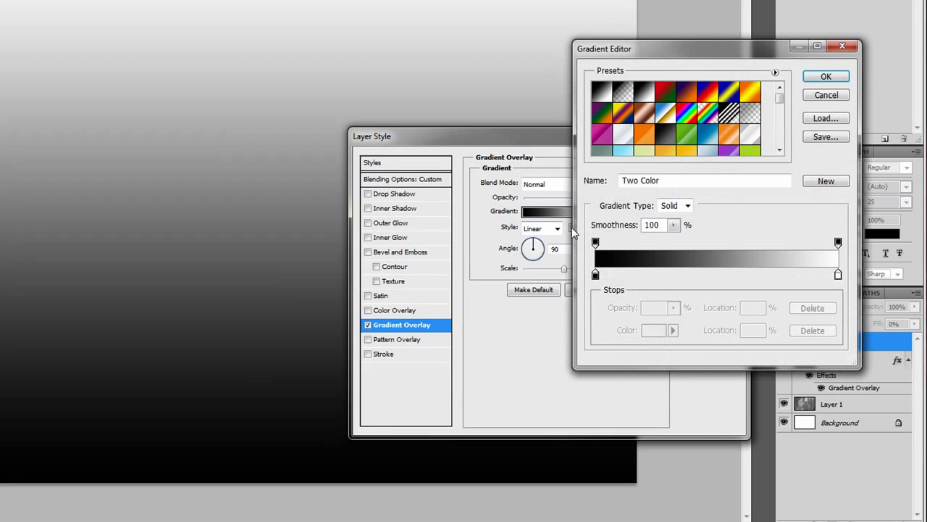
{"action": "left_click", "coordinate": [733, 118]}
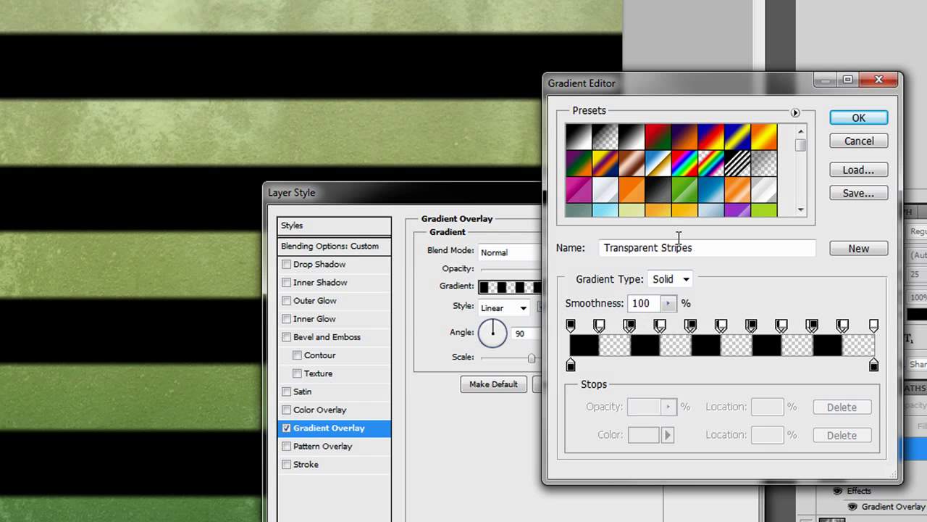
{"action": "left_click", "coordinate": [858, 117]}
Set the striped gradient's style to Angle and move its centre towards the upper right of the canvas.
{"action": "left_click_drag", "start_coordinate": [433, 197], "coordinate": [288, 134]}
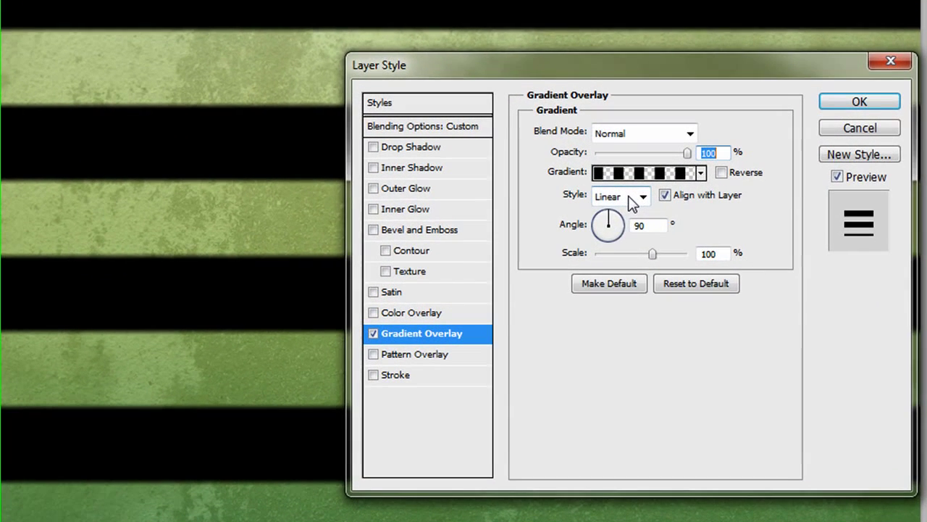
{"action": "left_click", "coordinate": [627, 176]}
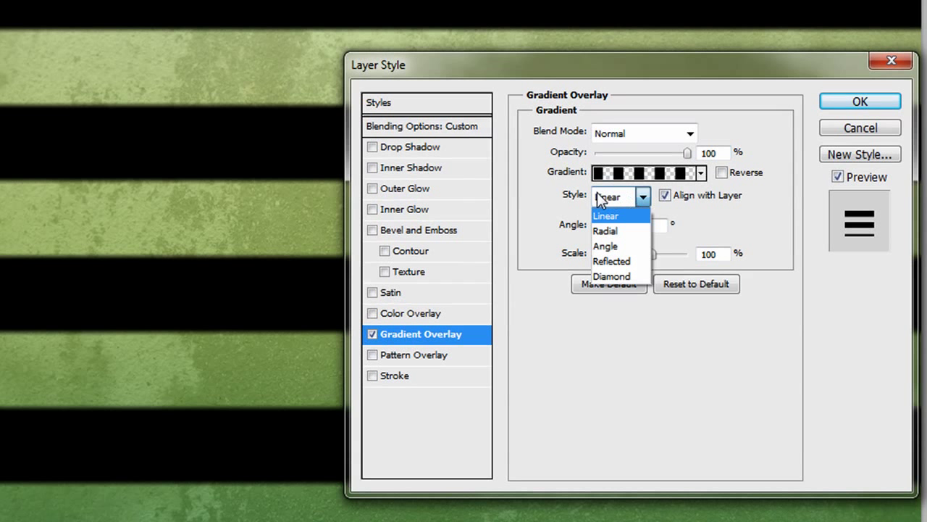
{"action": "left_click", "coordinate": [615, 244]}
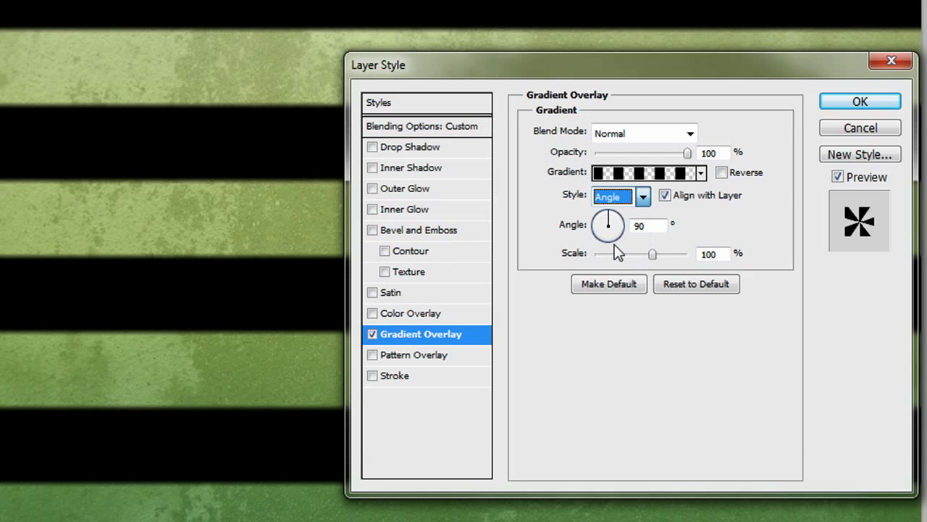
{"action": "left_click_drag", "start_coordinate": [515, 65], "coordinate": [351, 445]}
{"action": "left_click_drag", "start_coordinate": [336, 259], "coordinate": [434, 221]}
{"action": "left_click_drag", "start_coordinate": [428, 291], "coordinate": [605, 220]}
{"action": "left_click_drag", "start_coordinate": [527, 443], "coordinate": [360, 89]}
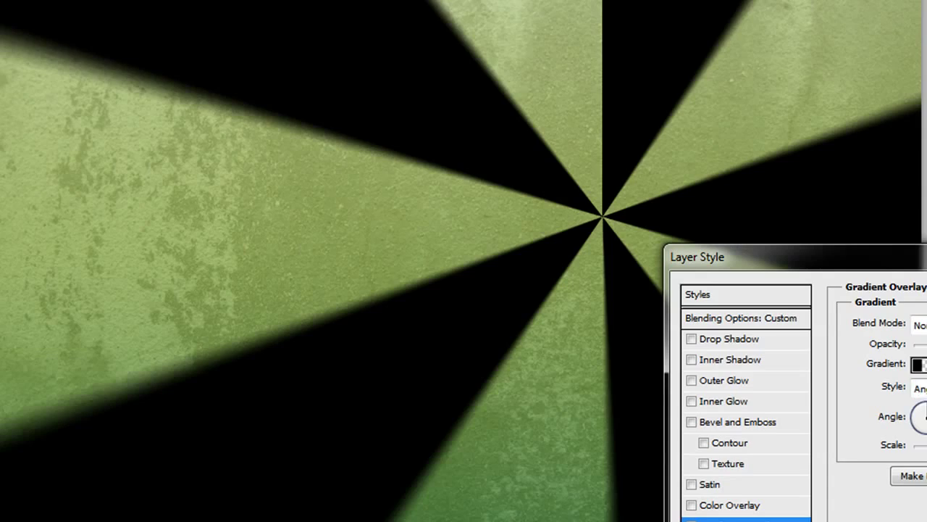
Edit the striped gradient so its paired opacity stops from 10% to about 39% meet, giving the rays hard edges.
{"action": "left_click", "coordinate": [920, 364]}
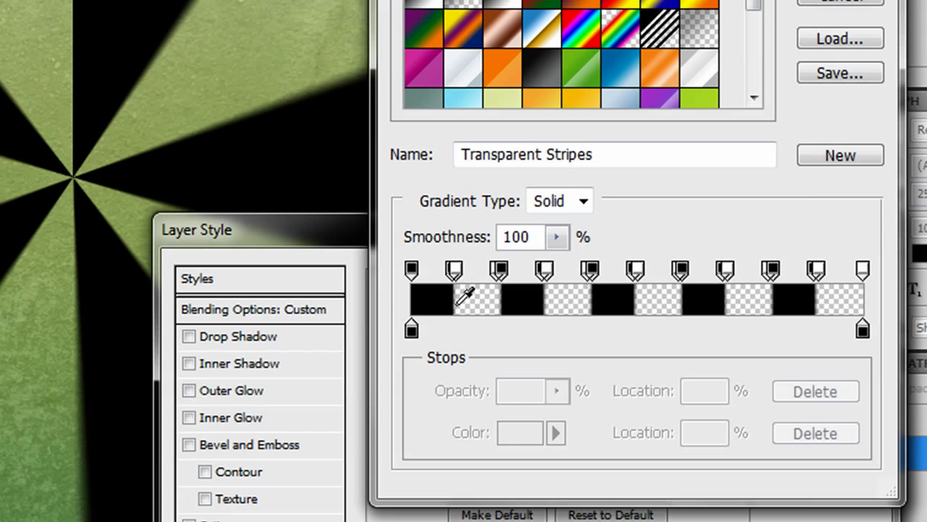
{"action": "left_click_drag", "start_coordinate": [449, 274], "coordinate": [455, 271]}
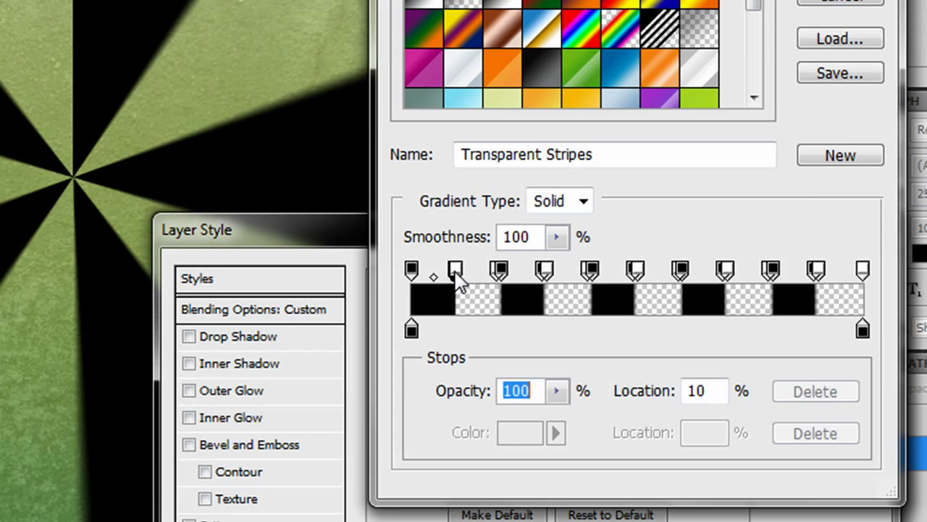
{"action": "left_click", "coordinate": [500, 270]}
{"action": "left_click_drag", "start_coordinate": [505, 277], "coordinate": [592, 275]}
{"action": "left_click", "coordinate": [596, 274]}
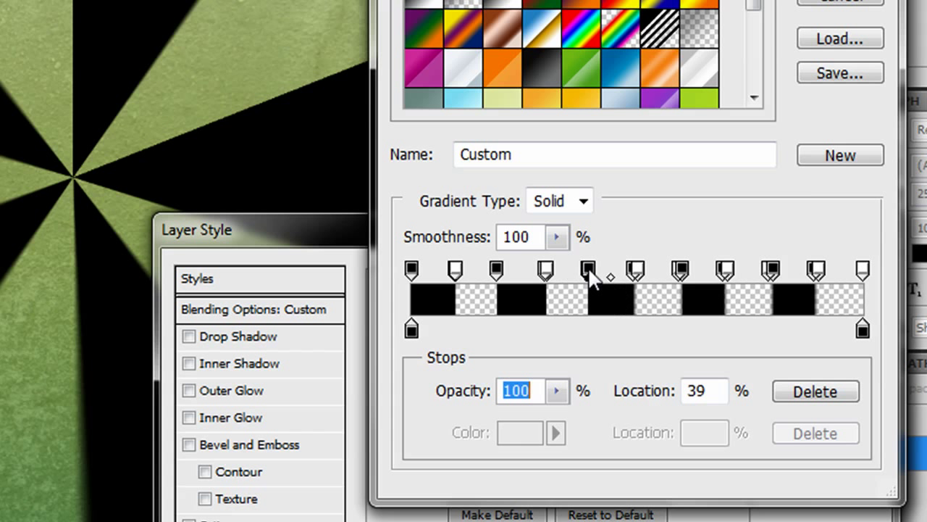
Bring together the paired opacity stops near 50%, 60% and 70% of the striped gradient to sharpen those rays.
{"action": "left_click", "coordinate": [635, 274]}
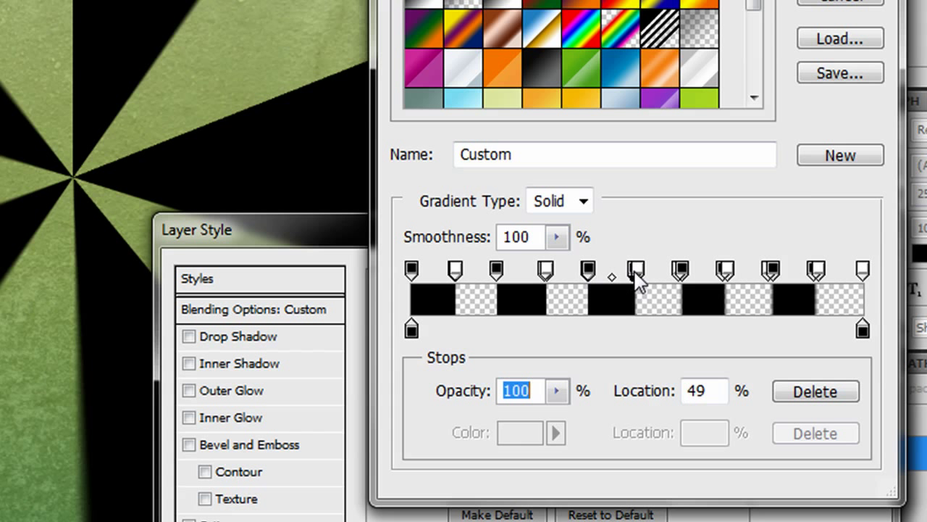
{"action": "left_click_drag", "start_coordinate": [635, 278], "coordinate": [684, 273]}
{"action": "left_click", "coordinate": [680, 271]}
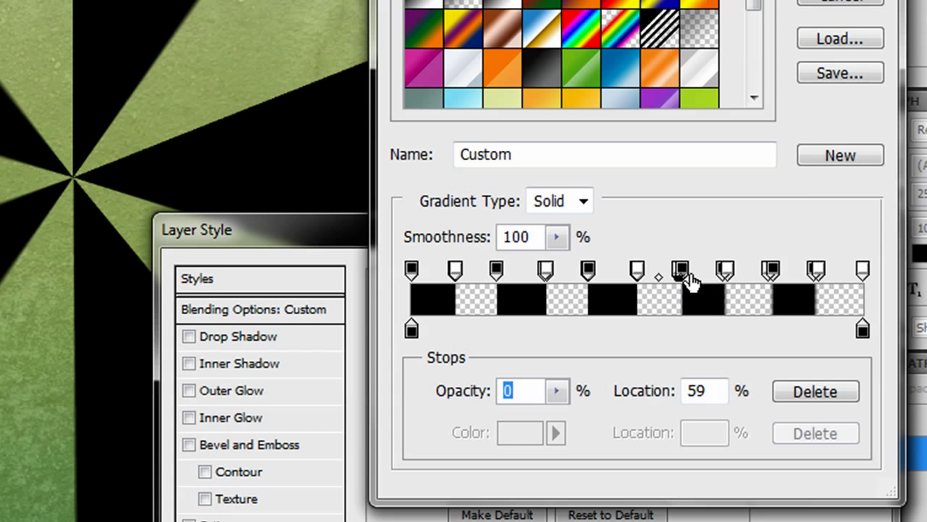
{"action": "left_click", "coordinate": [683, 271]}
{"action": "left_click_drag", "start_coordinate": [685, 276], "coordinate": [729, 274]}
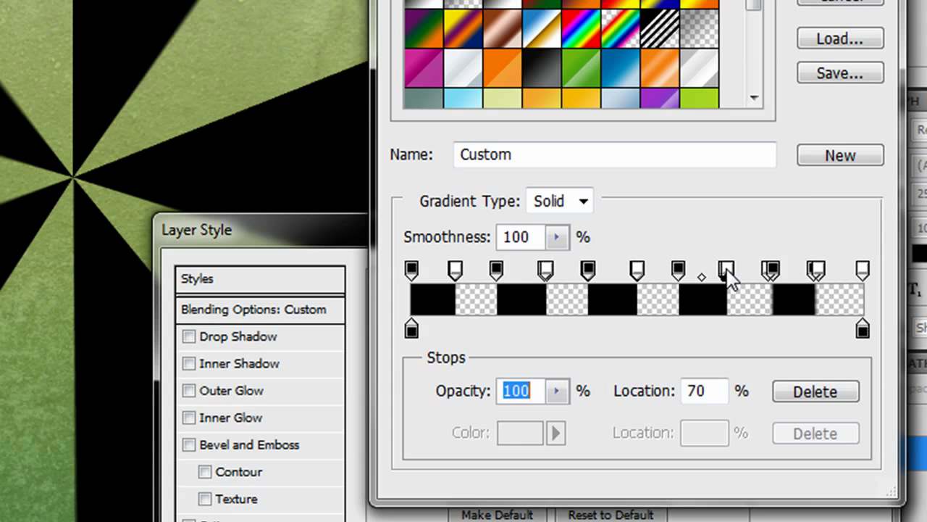
Align the remaining paired opacity stops of the striped gradient at 79% and 90%, and accept the edited gradient.
{"action": "left_click", "coordinate": [772, 269]}
{"action": "type", "text": "100"}
{"action": "left_click_drag", "start_coordinate": [776, 267], "coordinate": [769, 268]}
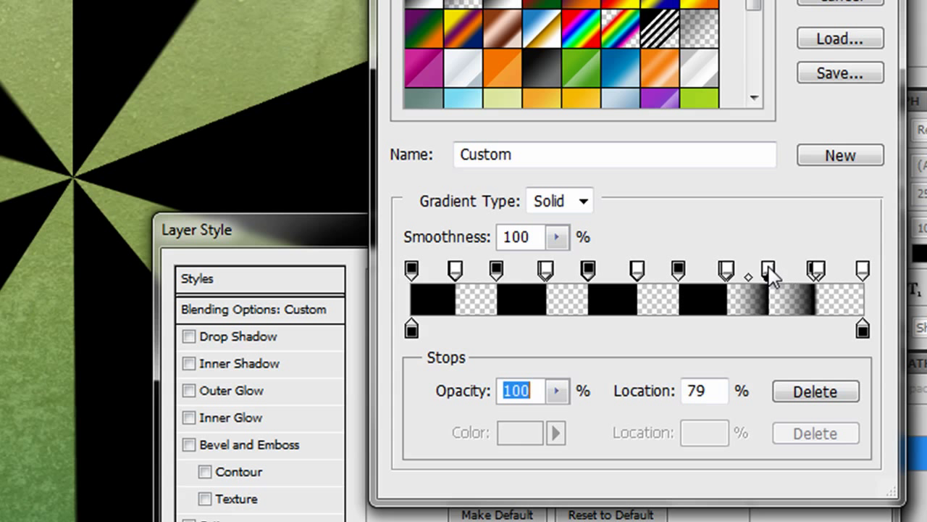
{"action": "left_click", "coordinate": [770, 271]}
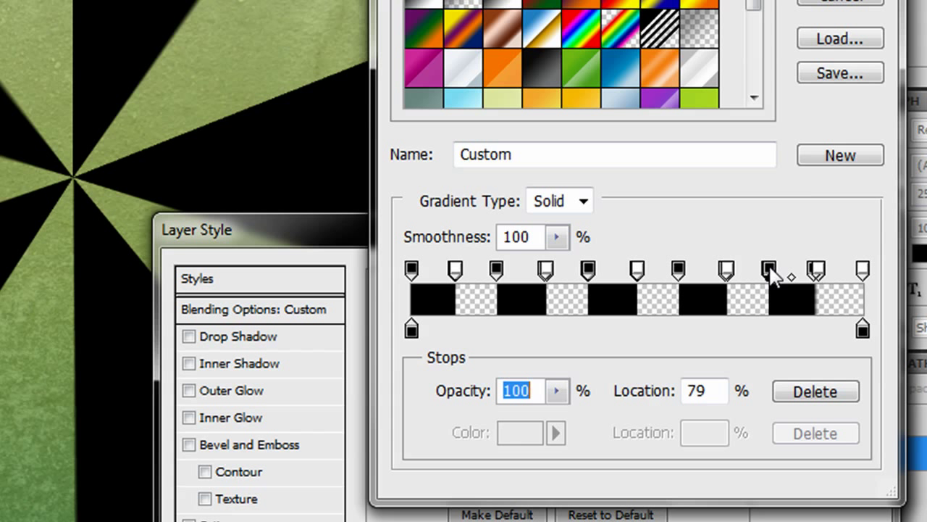
{"action": "left_click", "coordinate": [814, 271]}
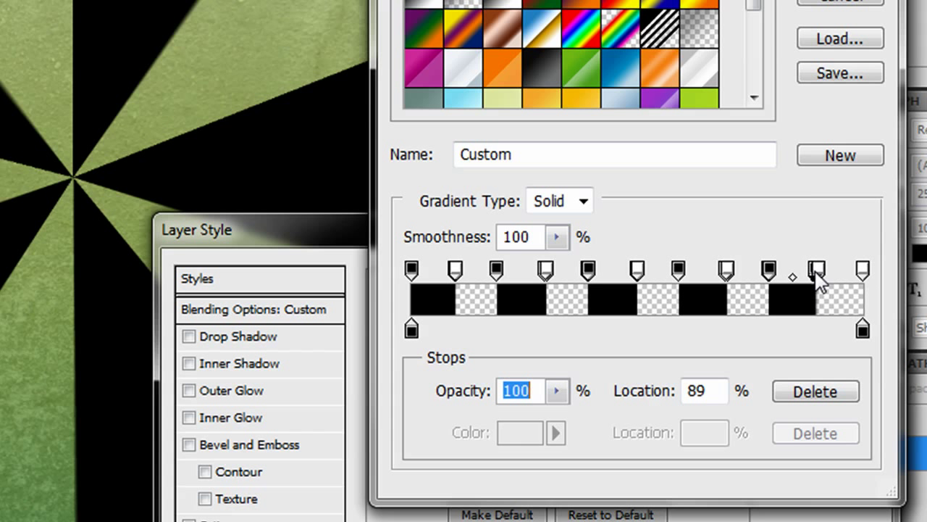
{"action": "left_click_drag", "start_coordinate": [817, 275], "coordinate": [819, 276]}
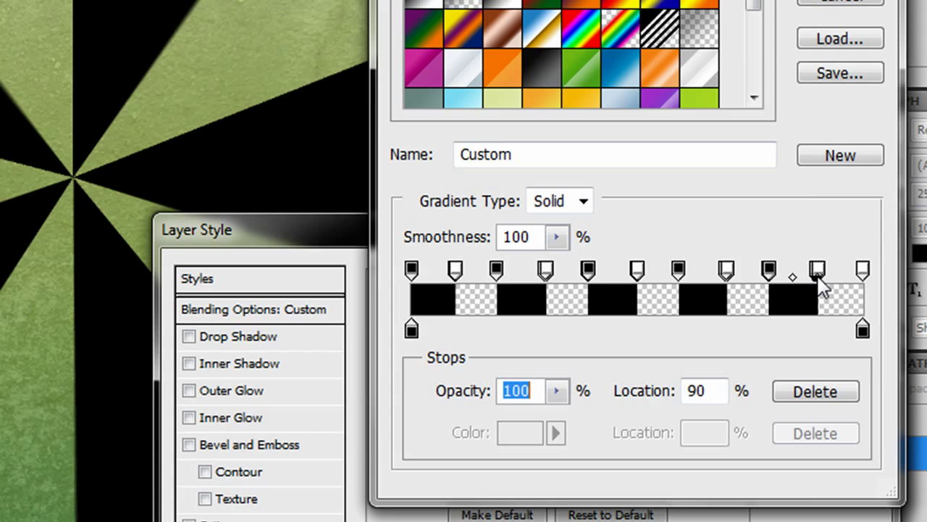
{"action": "left_click", "coordinate": [878, 2]}
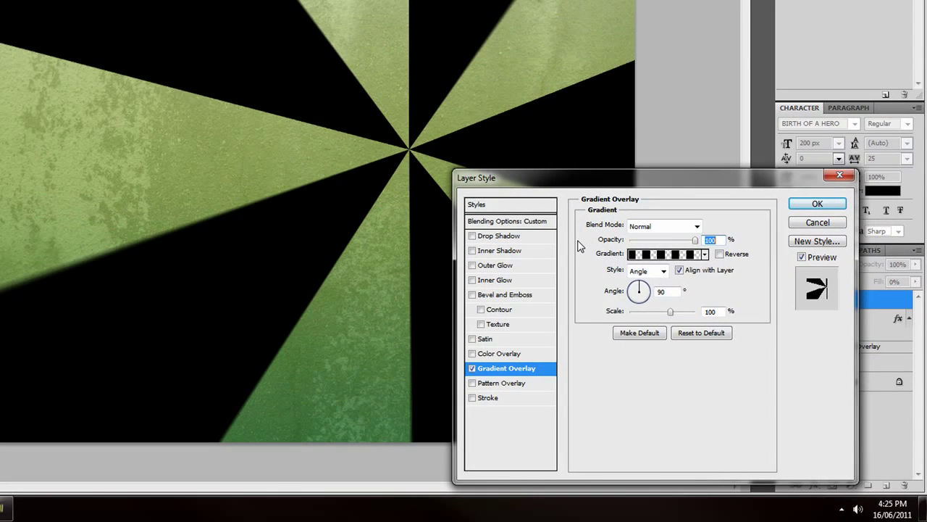
Set the striped gradient overlay's blend mode to Overlay and its opacity to 40%, and apply the layer style.
{"action": "left_click", "coordinate": [671, 226]}
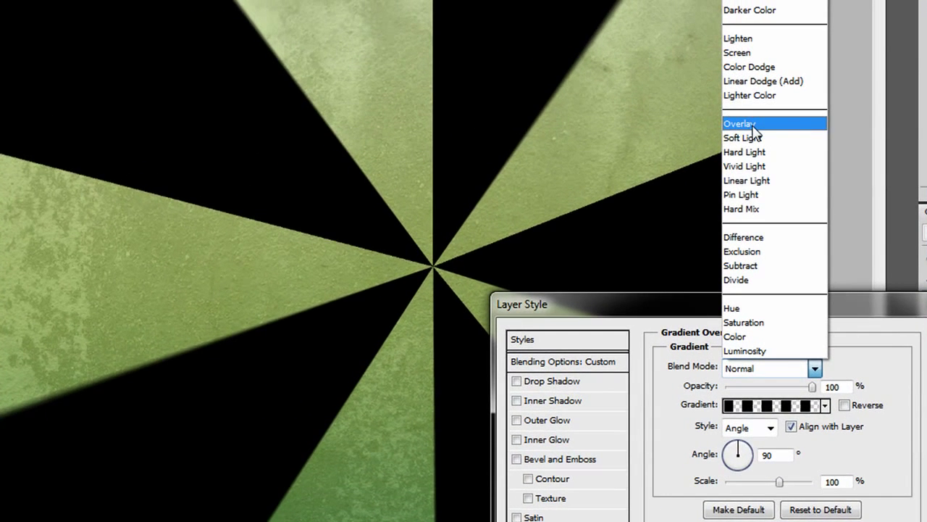
{"action": "left_click", "coordinate": [752, 124]}
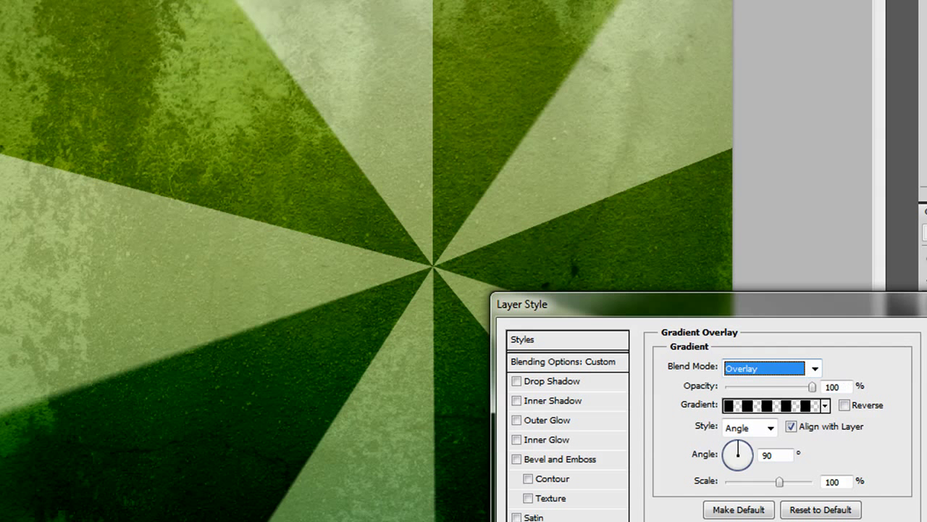
{"action": "left_click", "coordinate": [755, 387]}
{"action": "left_click_drag", "start_coordinate": [754, 384], "coordinate": [762, 386]}
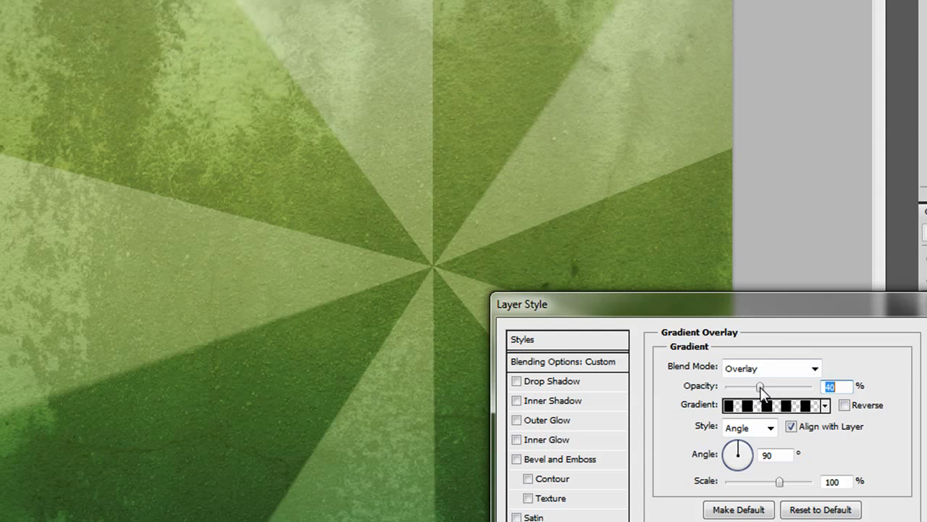
{"action": "key", "text": "Return"}
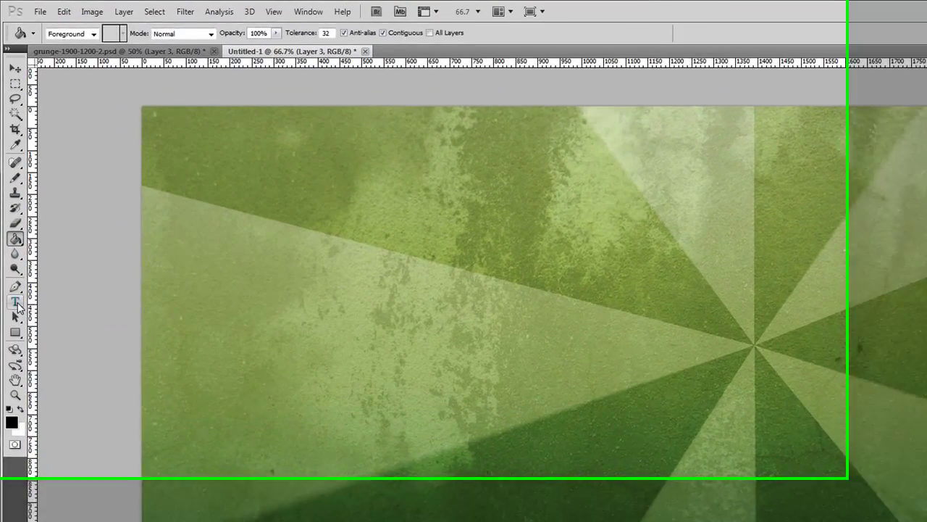
Add the text "Grunge" in black 200 px BIRTH OF A HERO and move it just left of the rays' centre.
{"action": "left_click", "coordinate": [15, 302]}
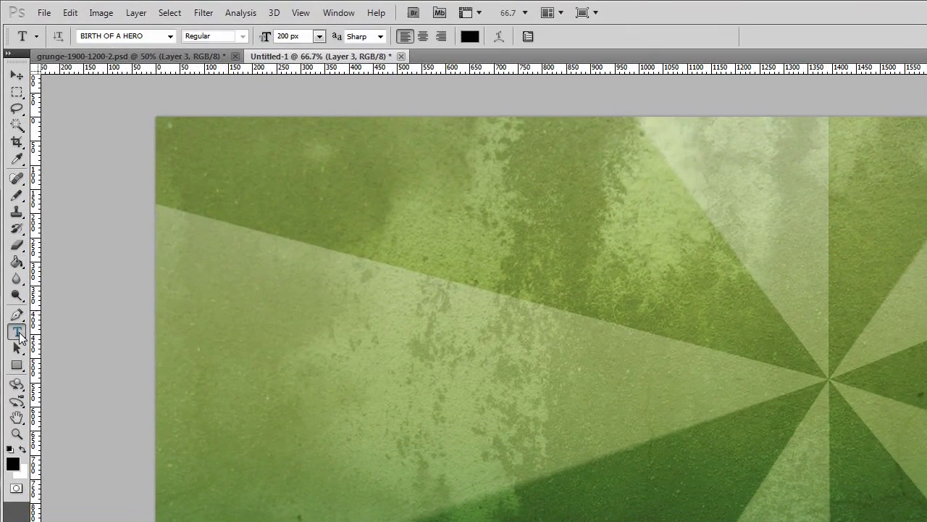
{"action": "left_click", "coordinate": [599, 388]}
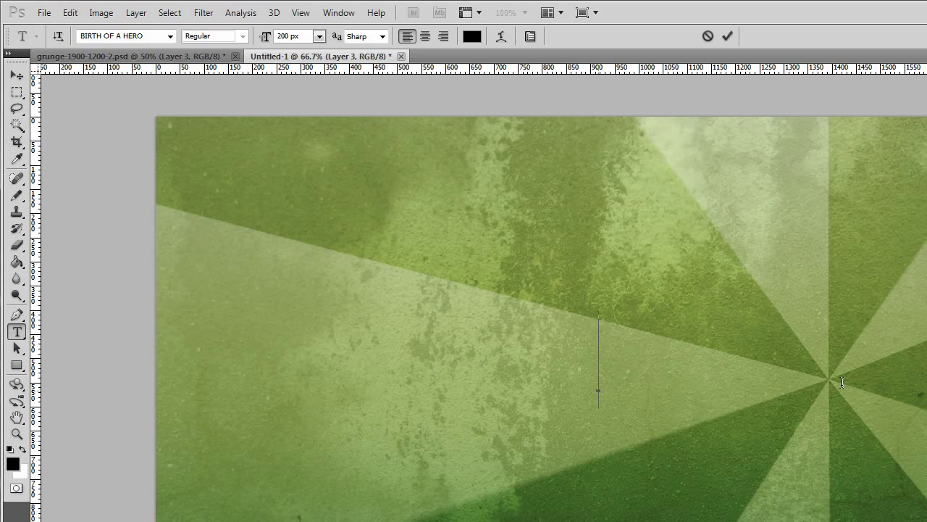
{"action": "type", "text": "G"}
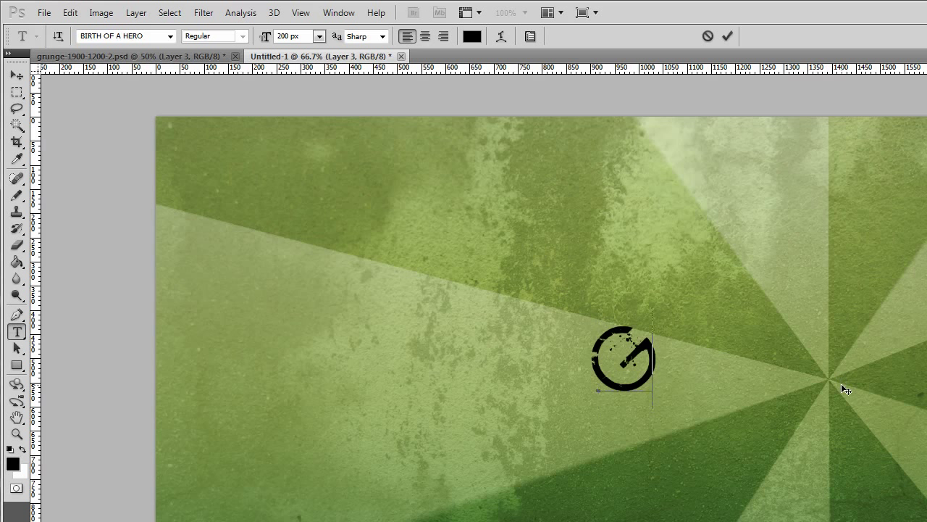
{"action": "type", "text": "runge"}
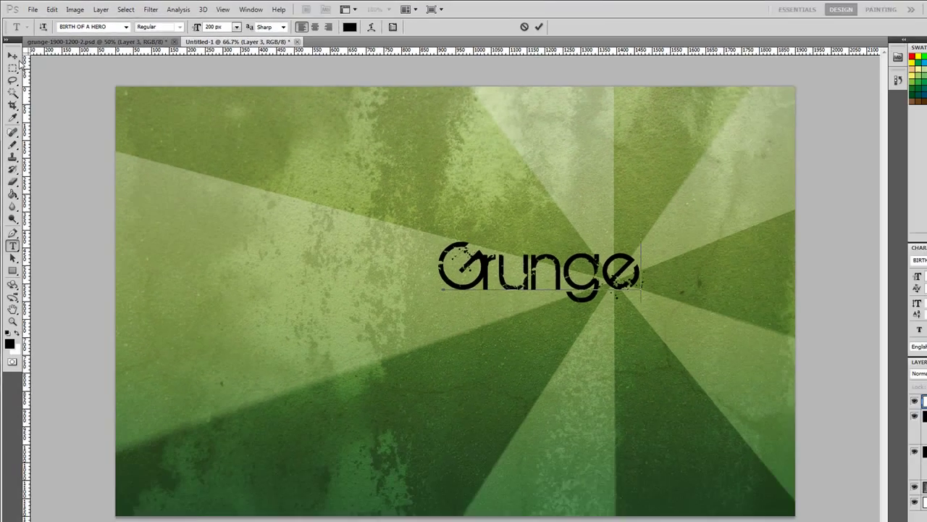
{"action": "left_click", "coordinate": [12, 55]}
{"action": "left_click_drag", "start_coordinate": [433, 214], "coordinate": [422, 281]}
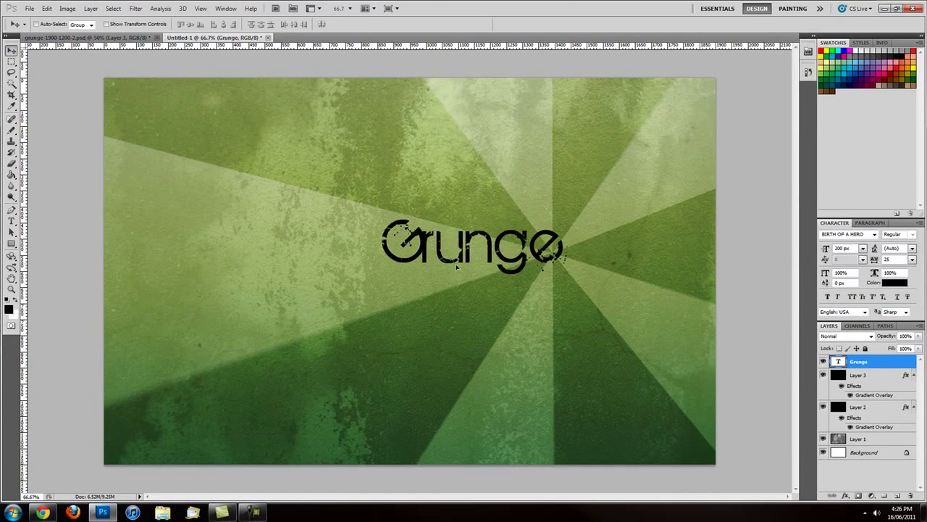
Check the font used for the Grunge text and shift the text slightly right, towards the centre of the rays.
{"action": "key", "text": "t"}
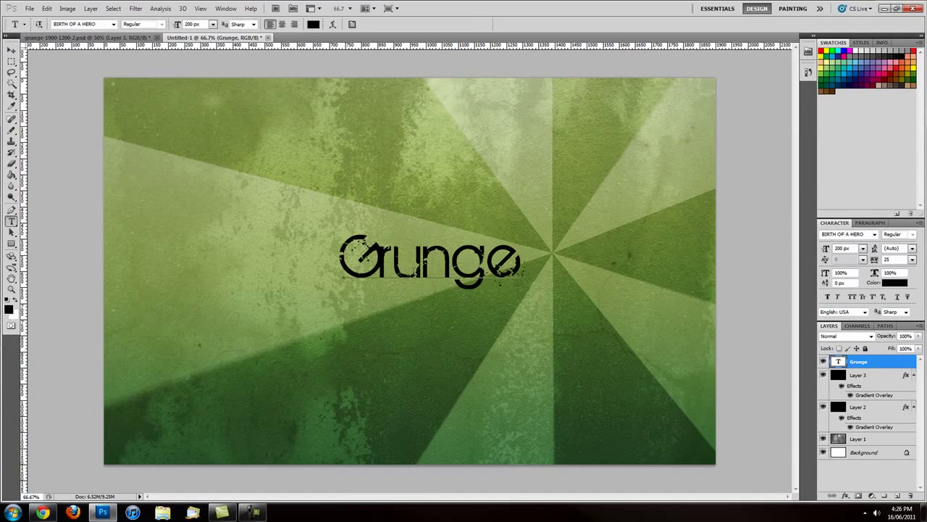
{"action": "left_click", "coordinate": [423, 282]}
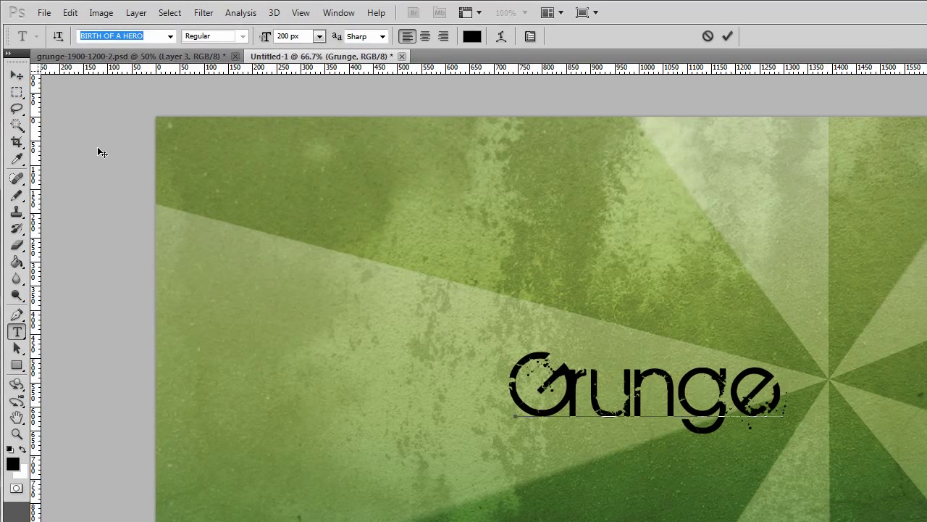
{"action": "left_click", "coordinate": [17, 76]}
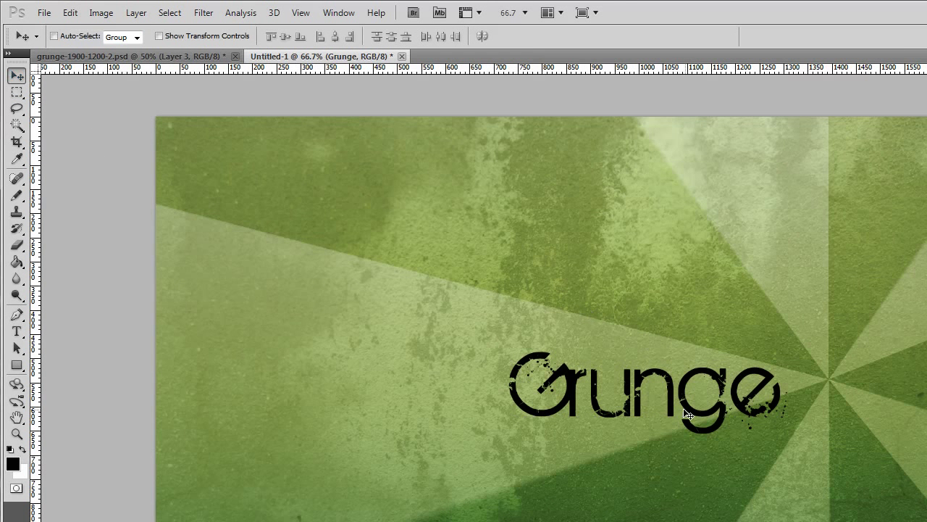
{"action": "left_click_drag", "start_coordinate": [686, 414], "coordinate": [719, 413]}
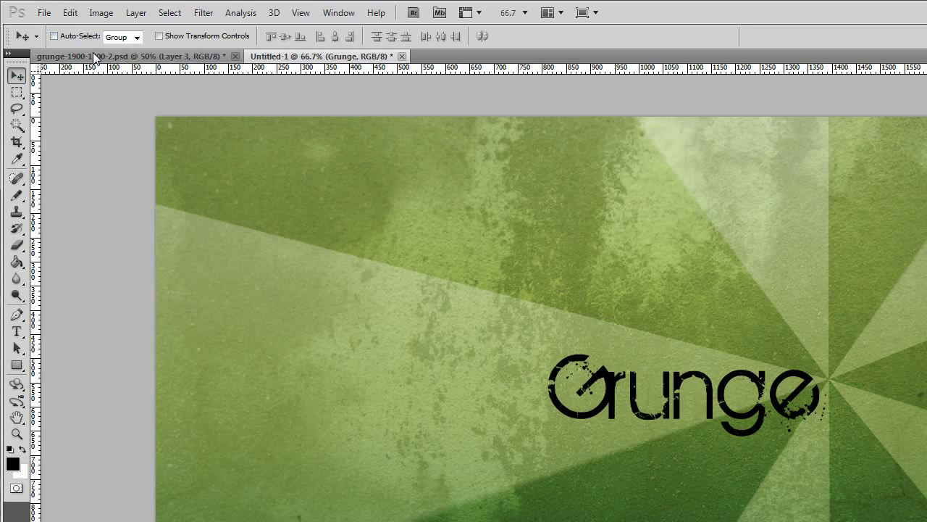
{"action": "left_click", "coordinate": [131, 56]}
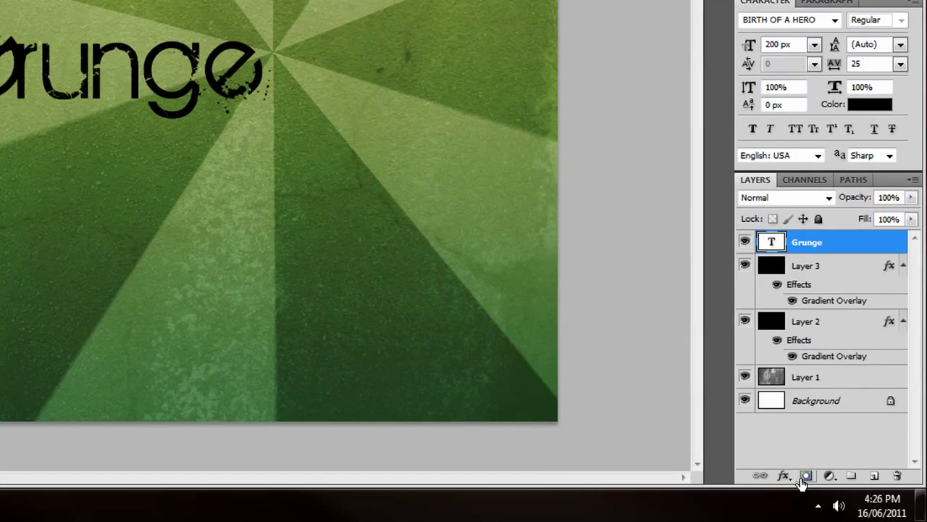
Add an Outer Glow to the Grunge text layer with the Color Burn blend mode and black (000000) as its colour.
{"action": "left_click", "coordinate": [783, 476]}
{"action": "left_click", "coordinate": [771, 331]}
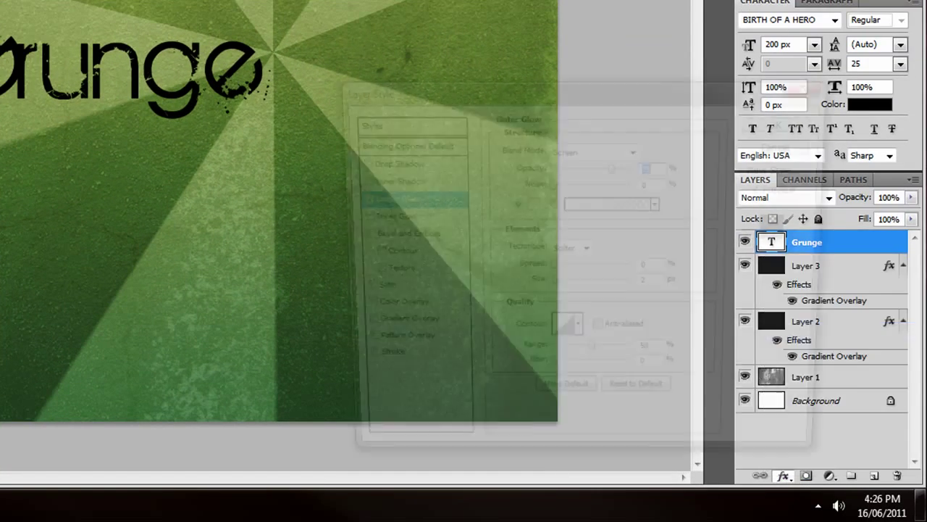
{"action": "left_click", "coordinate": [602, 149]}
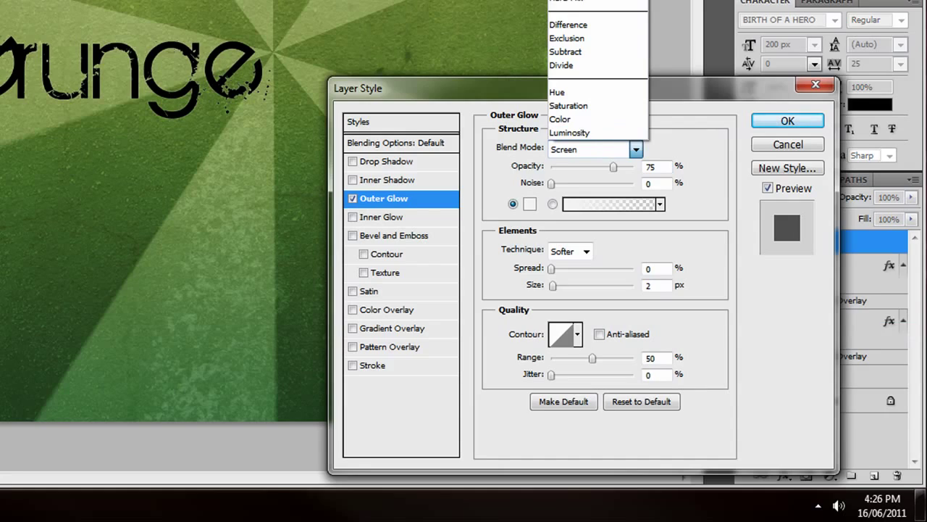
{"action": "left_click", "coordinate": [579, 36]}
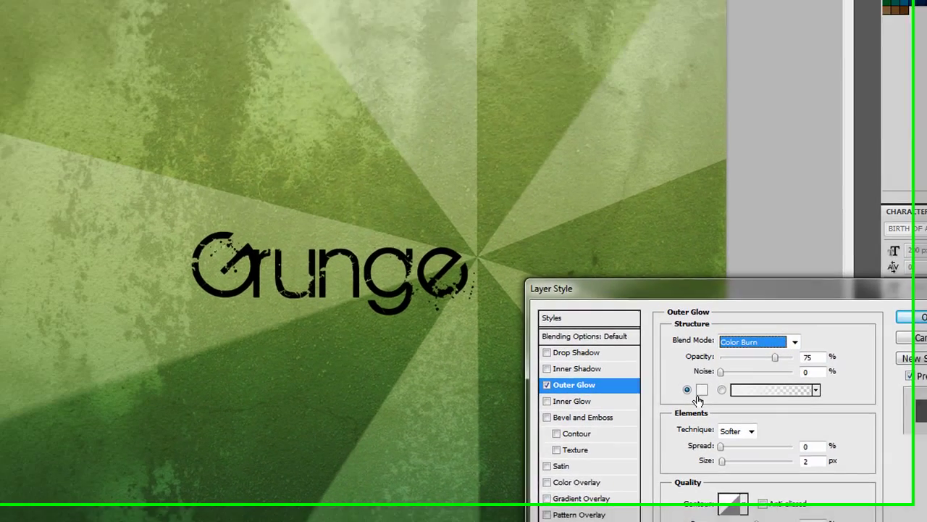
{"action": "left_click", "coordinate": [530, 203]}
{"action": "left_click", "coordinate": [219, 228]}
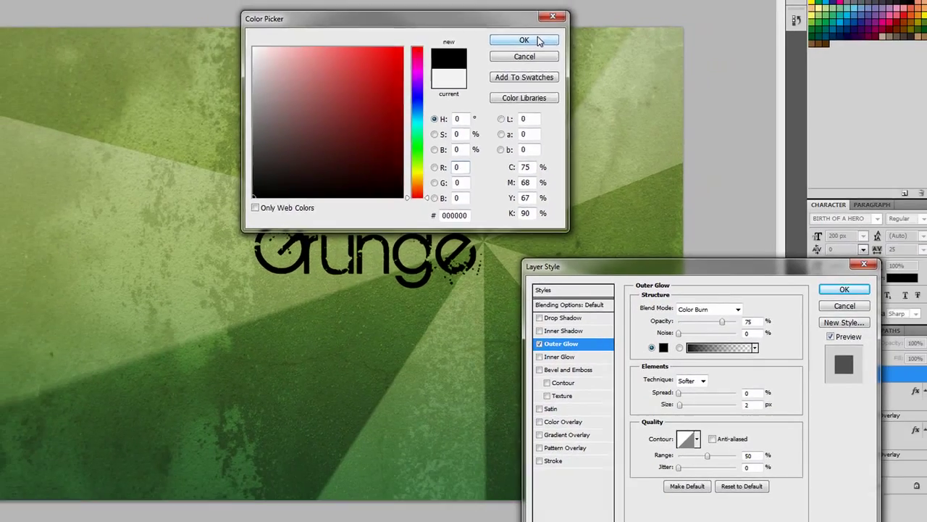
{"action": "left_click", "coordinate": [524, 40]}
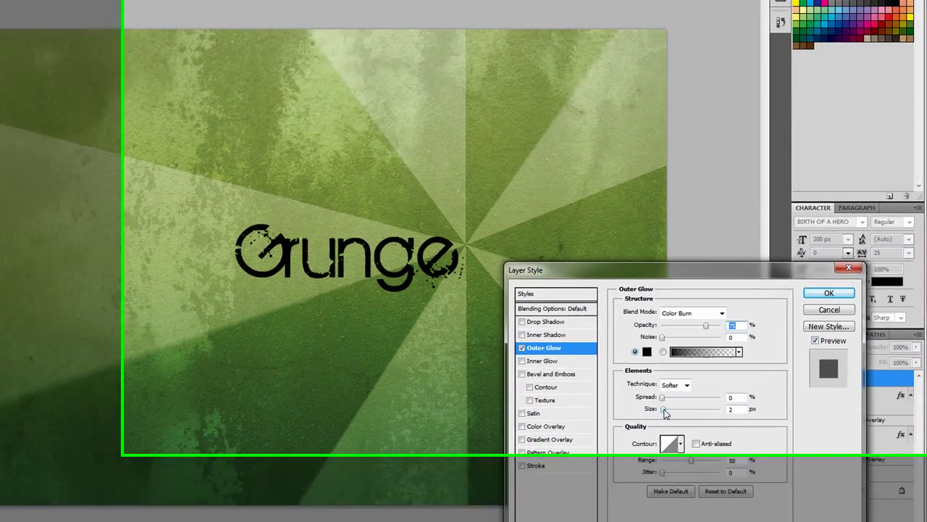
Set the Grunge text's outer glow size to 87 px and its opacity to 44%, and apply the style.
{"action": "left_click_drag", "start_coordinate": [672, 395], "coordinate": [692, 395]}
{"action": "left_click_drag", "start_coordinate": [652, 481], "coordinate": [649, 483]}
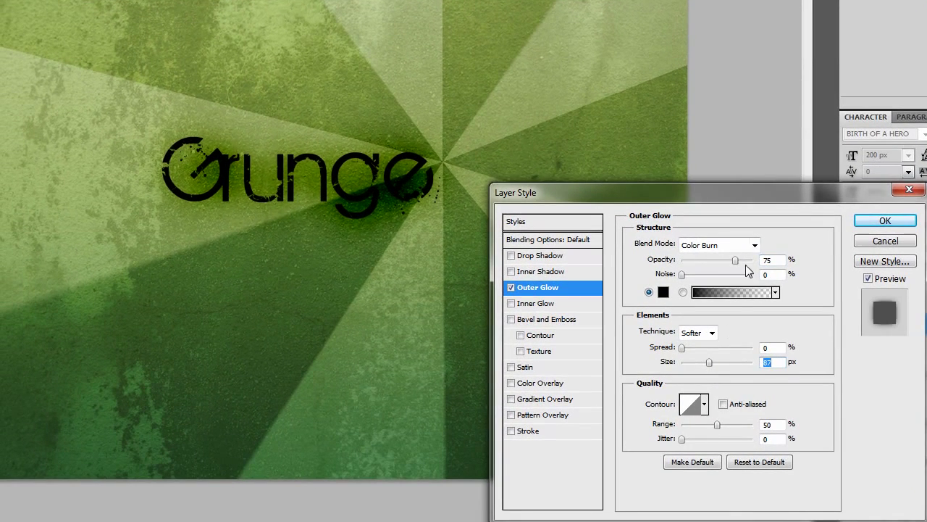
{"action": "left_click_drag", "start_coordinate": [730, 259], "coordinate": [714, 267]}
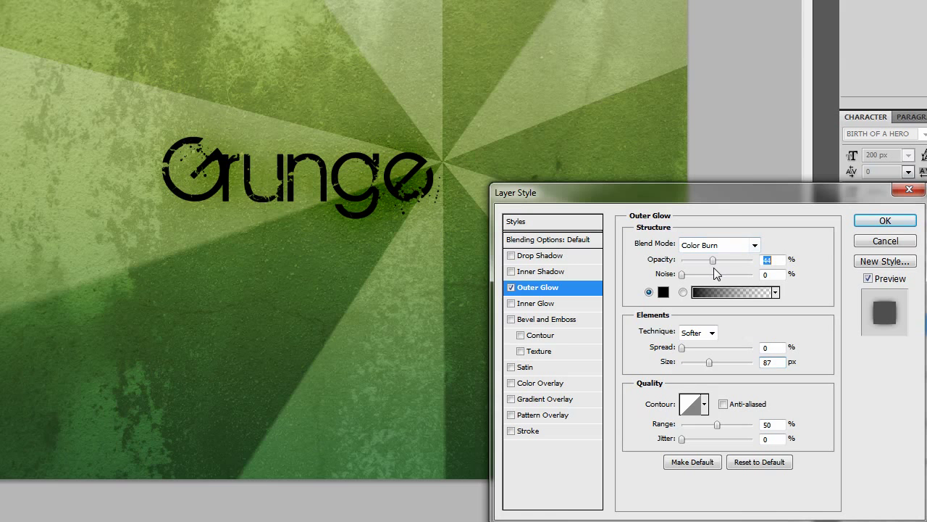
{"action": "left_click", "coordinate": [885, 220]}
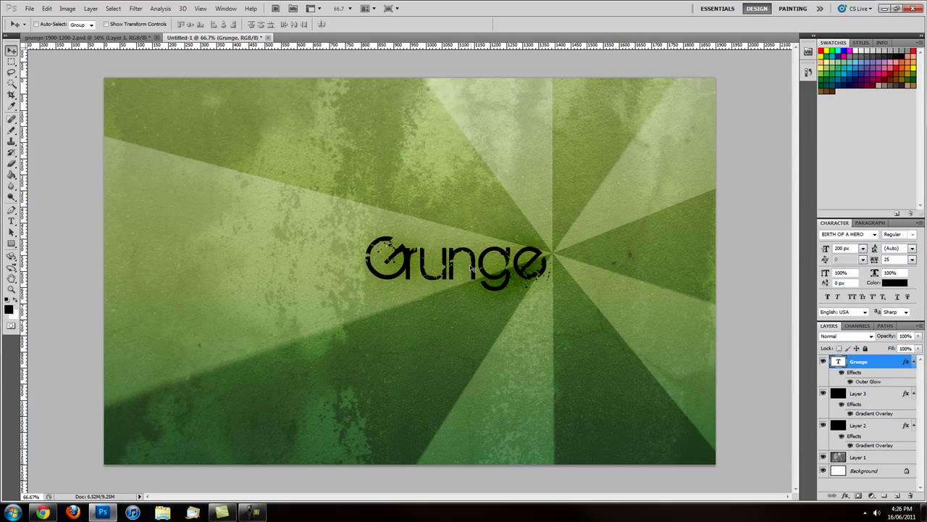
Move the Grunge text slightly left of the rays' centre and switch to the grunge-1900-1200-2.psd document.
{"action": "left_click_drag", "start_coordinate": [471, 268], "coordinate": [451, 268]}
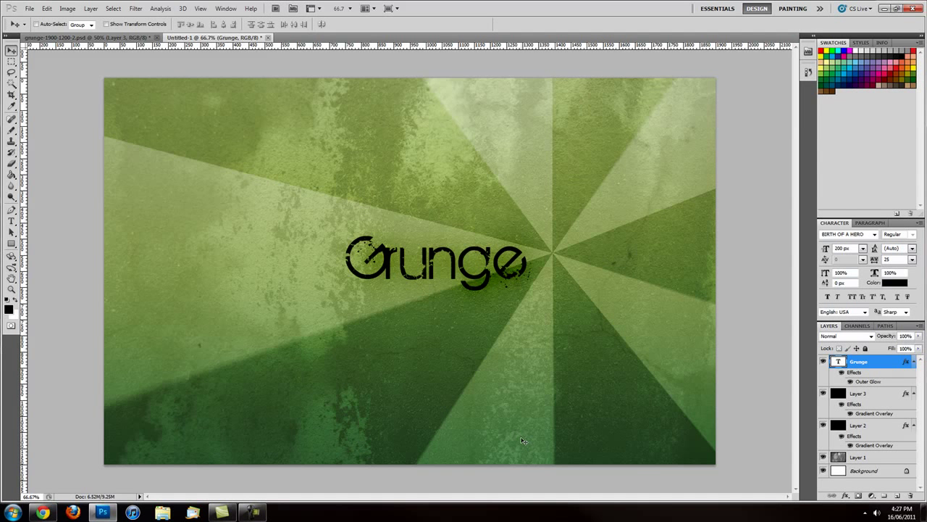
{"action": "left_click", "coordinate": [101, 38]}
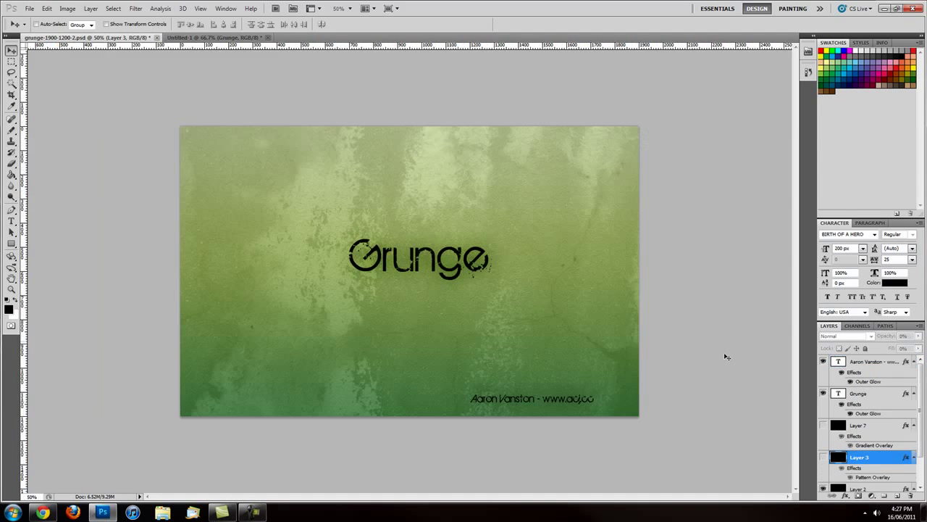
Show the striped Layer 3 in grunge-1900-1200-2.psd as a reference and return to the Untitled-1 document.
{"action": "left_click", "coordinate": [823, 456]}
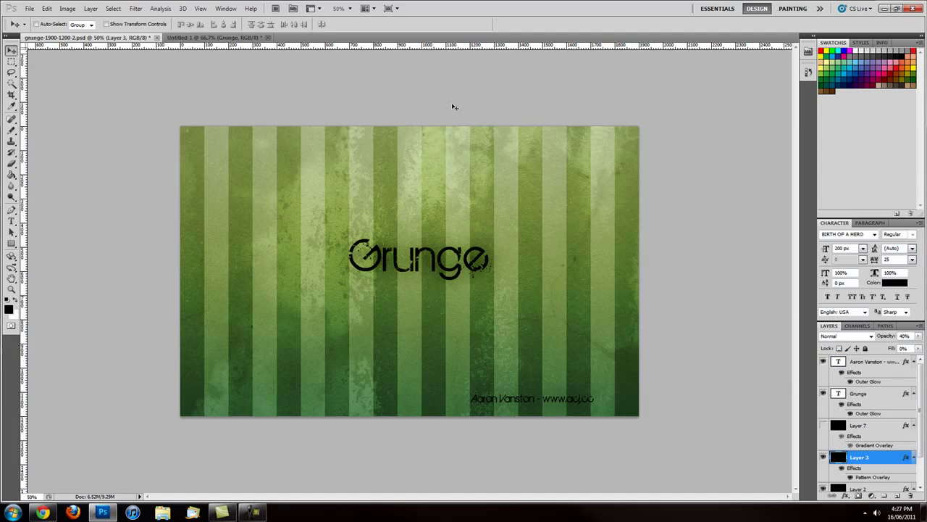
{"action": "left_click", "coordinate": [222, 38]}
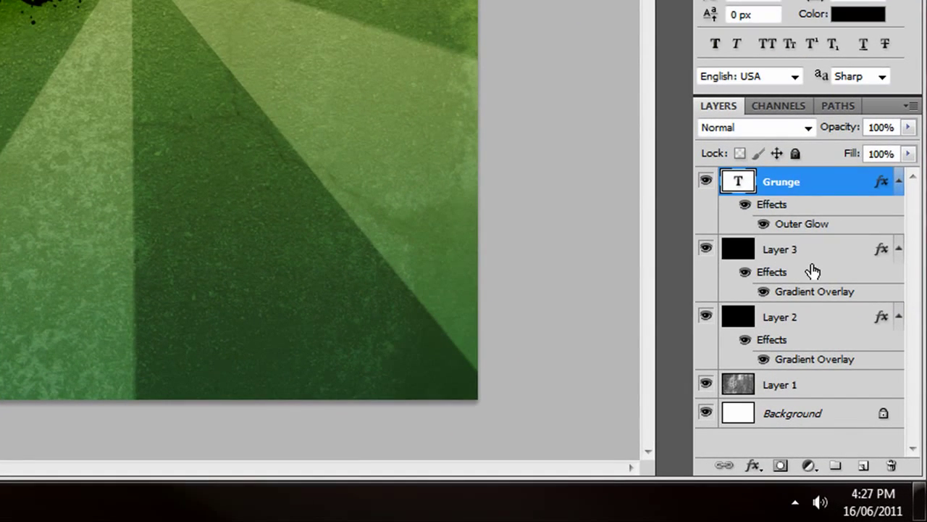
Add a new layer directly above Layer 3, hide Layer 3 and fill the new layer with black.
{"action": "left_click", "coordinate": [813, 271]}
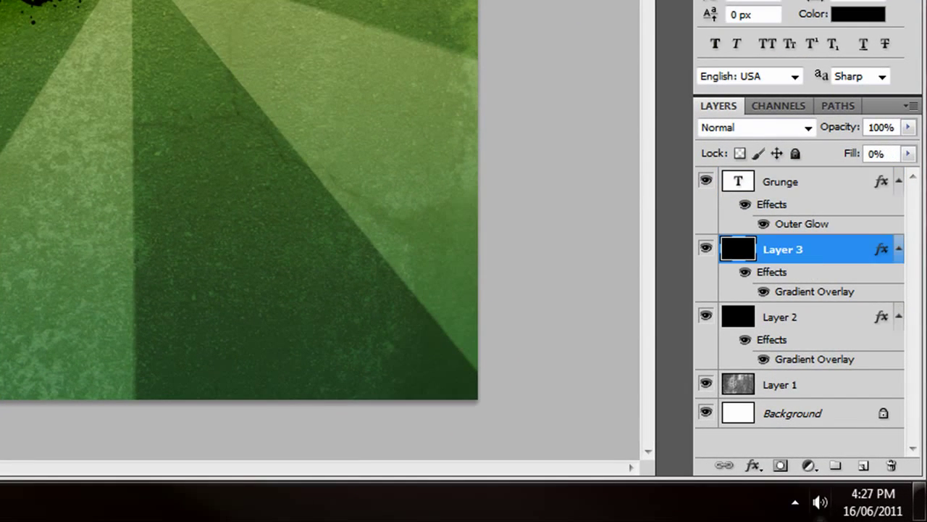
{"action": "left_click", "coordinate": [860, 466]}
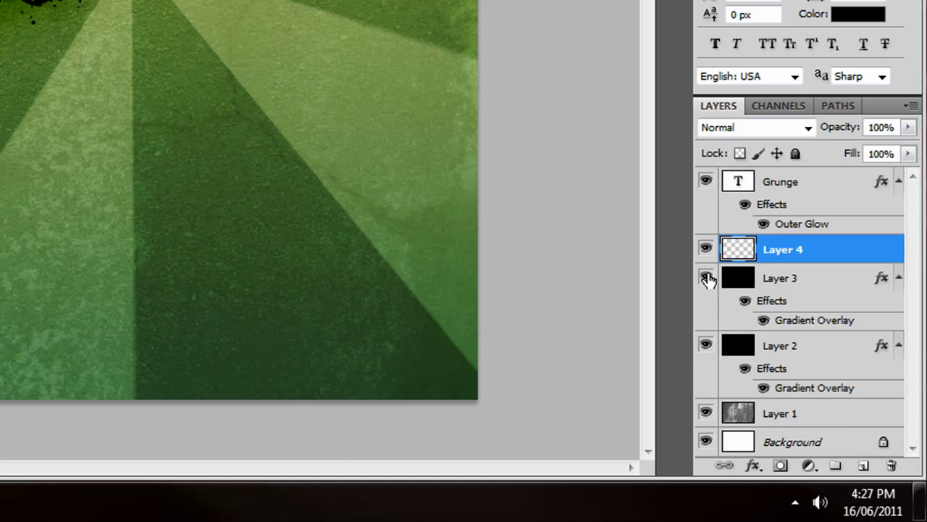
{"action": "left_click", "coordinate": [706, 276]}
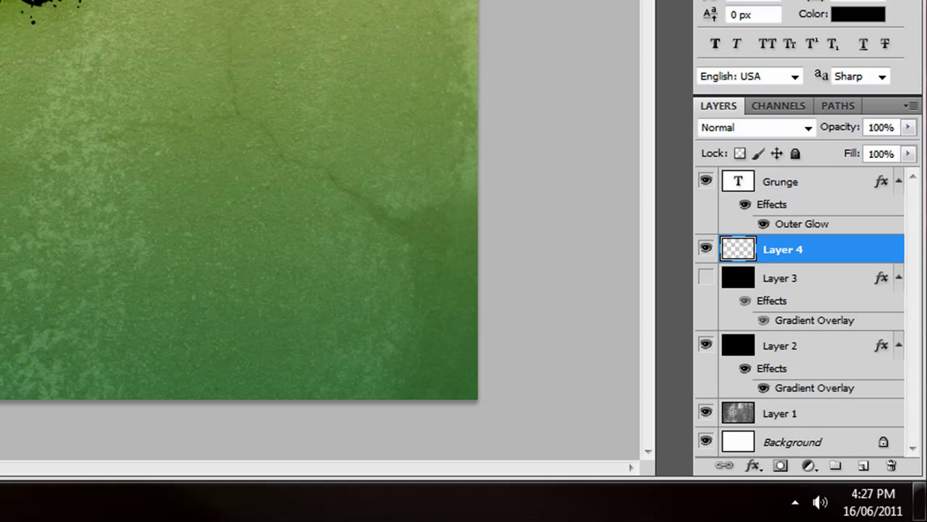
{"action": "key", "text": "alt+BackSpace"}
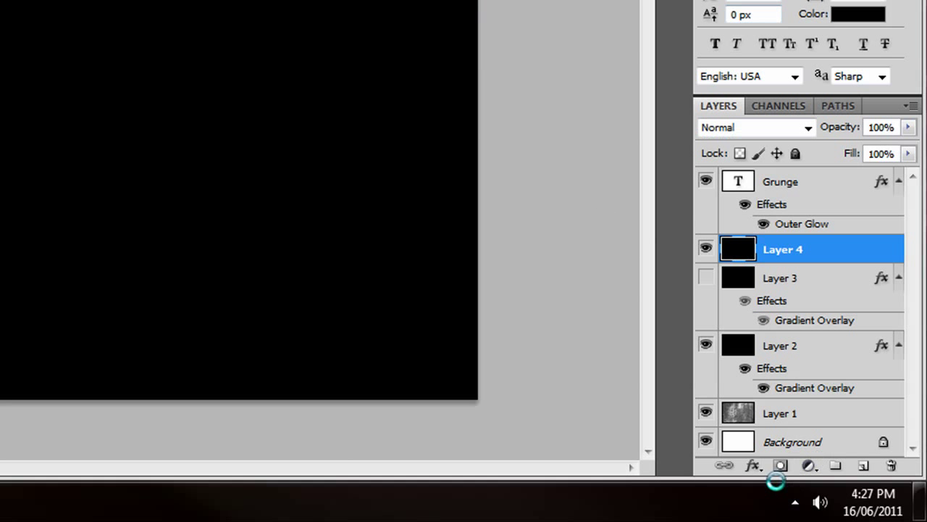
Set the black Layer 4's fill opacity to 0% in its blending options and apply the style.
{"action": "left_click", "coordinate": [753, 466]}
{"action": "left_click", "coordinate": [790, 217]}
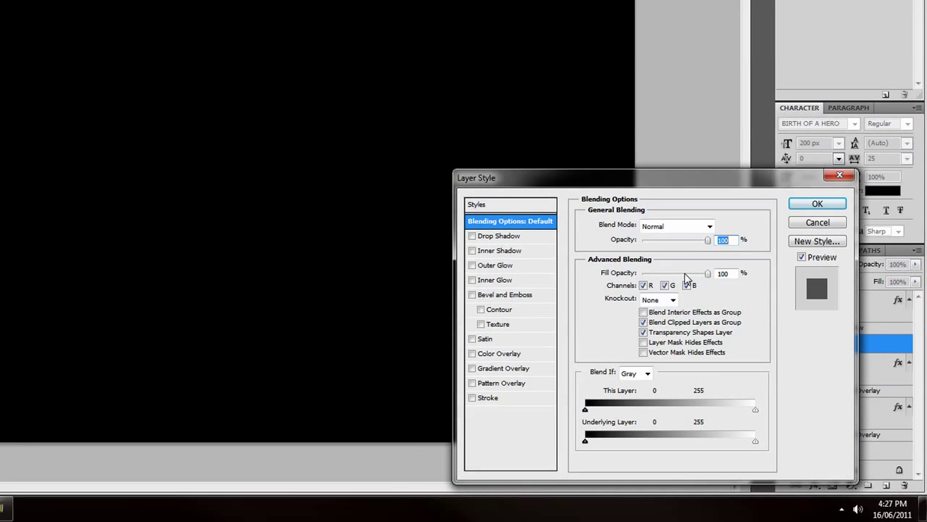
{"action": "left_click_drag", "start_coordinate": [685, 275], "coordinate": [633, 275]}
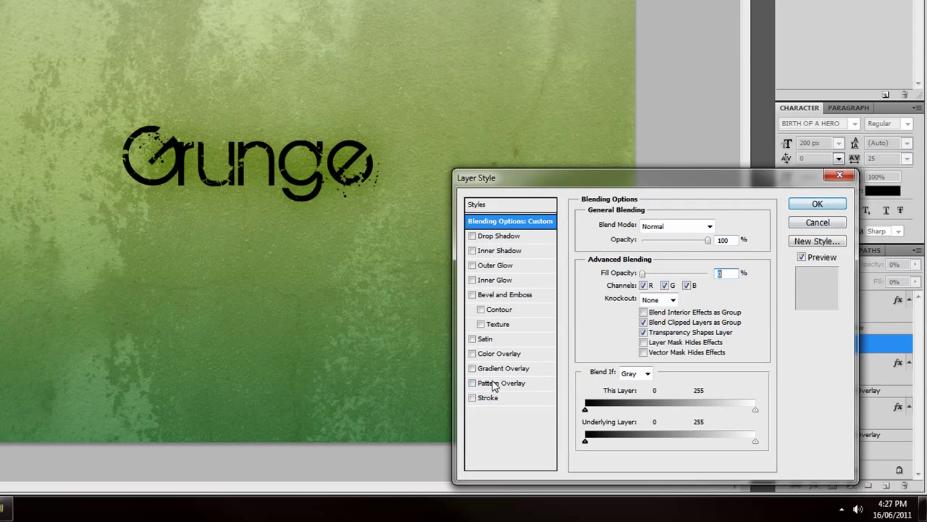
{"action": "left_click", "coordinate": [816, 205]}
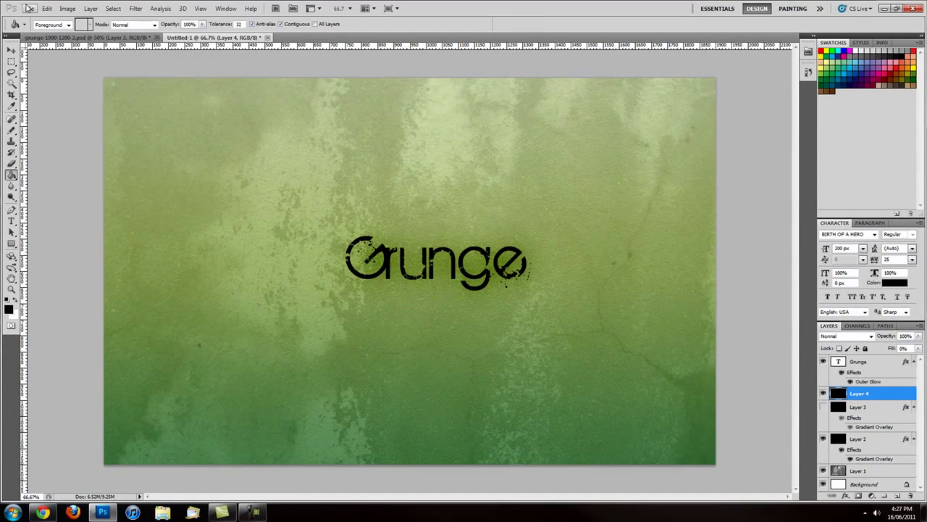
Create a new document 200 pixels wide and 50 pixels high at 72 pixels/inch with a white background.
{"action": "left_click", "coordinate": [29, 8]}
{"action": "left_click", "coordinate": [36, 20]}
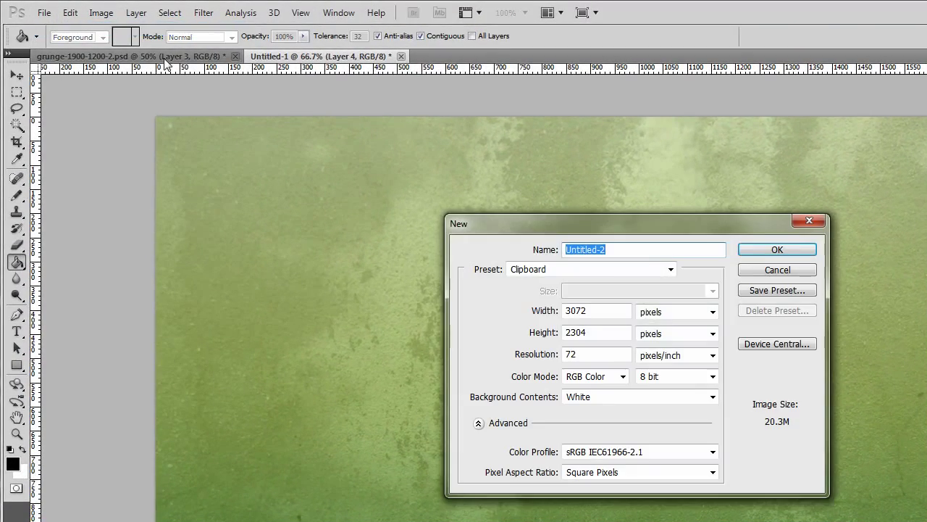
{"action": "double_click", "coordinate": [622, 314]}
{"action": "type", "text": "200"}
{"action": "key", "text": "Tab"}
{"action": "type", "text": "50"}
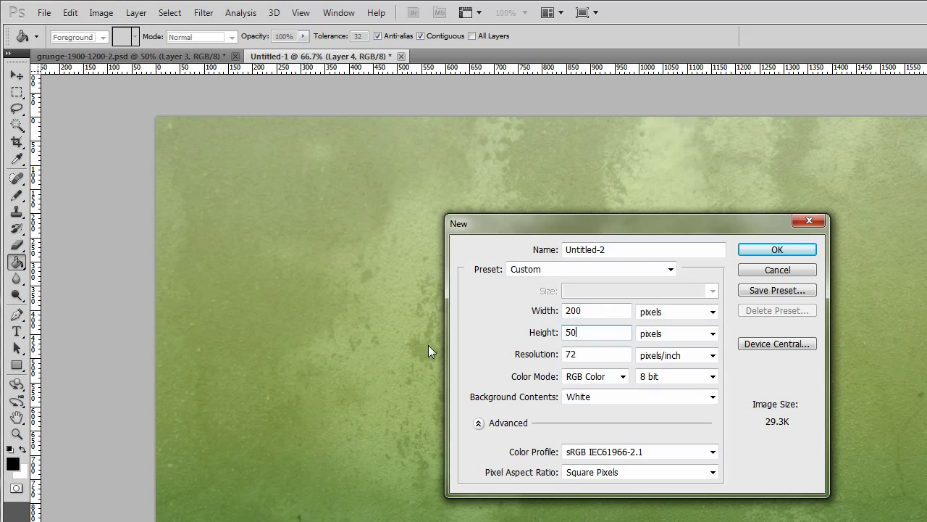
{"action": "double_click", "coordinate": [591, 310]}
{"action": "left_click", "coordinate": [781, 249]}
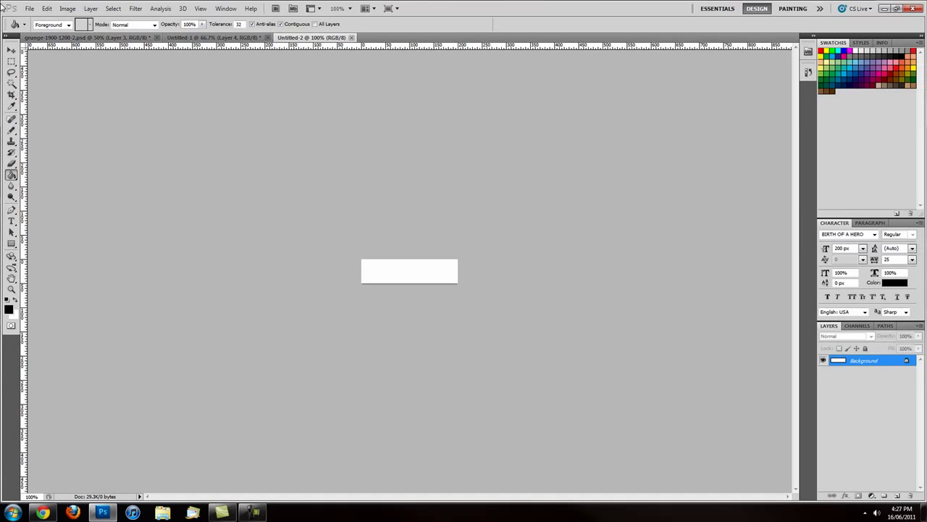
Convert the locked Background into the regular layer Layer 0, hide it and add a new empty layer above it.
{"action": "key", "text": "ctrl+plus"}
{"action": "key", "text": "ctrl+plus"}
{"action": "key", "text": "ctrl+plus"}
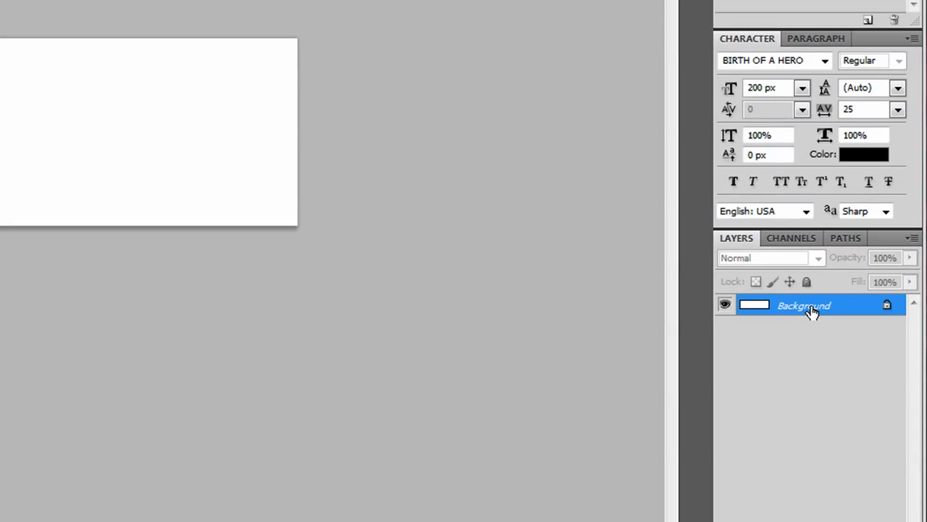
{"action": "double_click", "coordinate": [859, 306]}
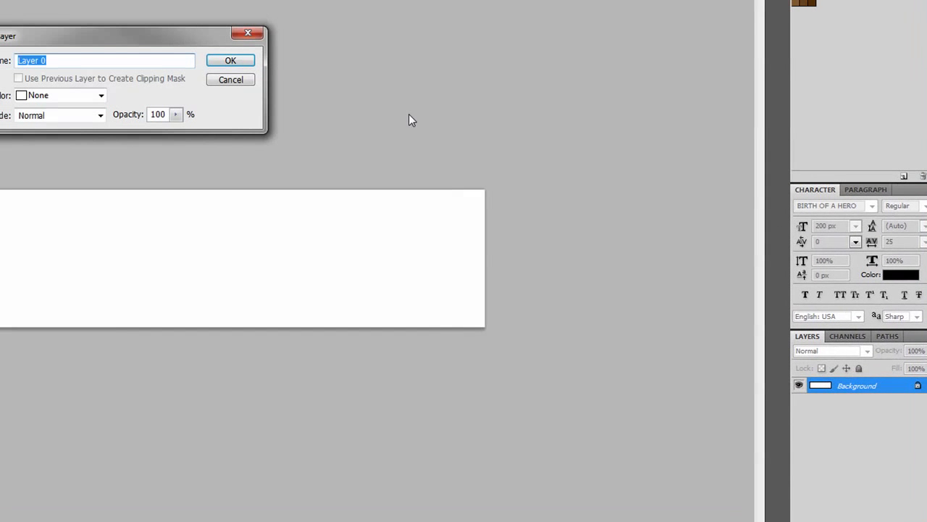
{"action": "left_click", "coordinate": [246, 62]}
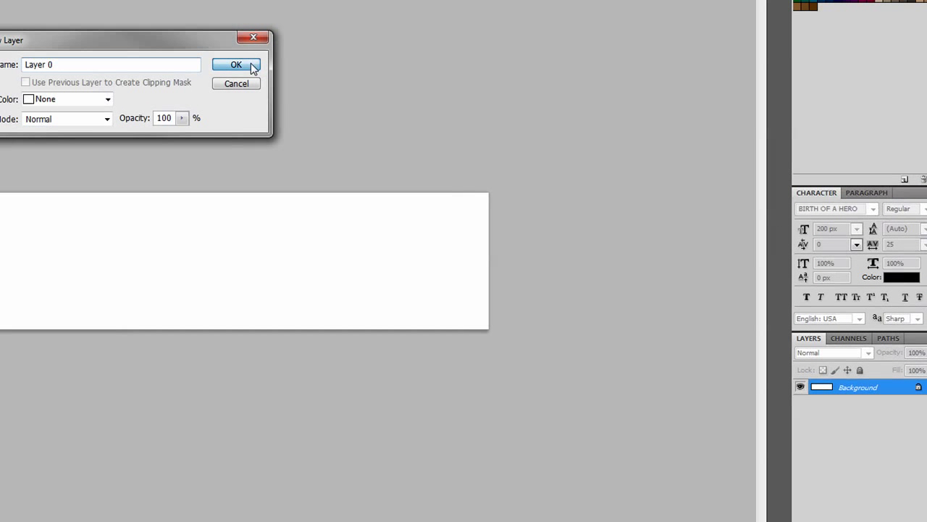
{"action": "left_click", "coordinate": [801, 388]}
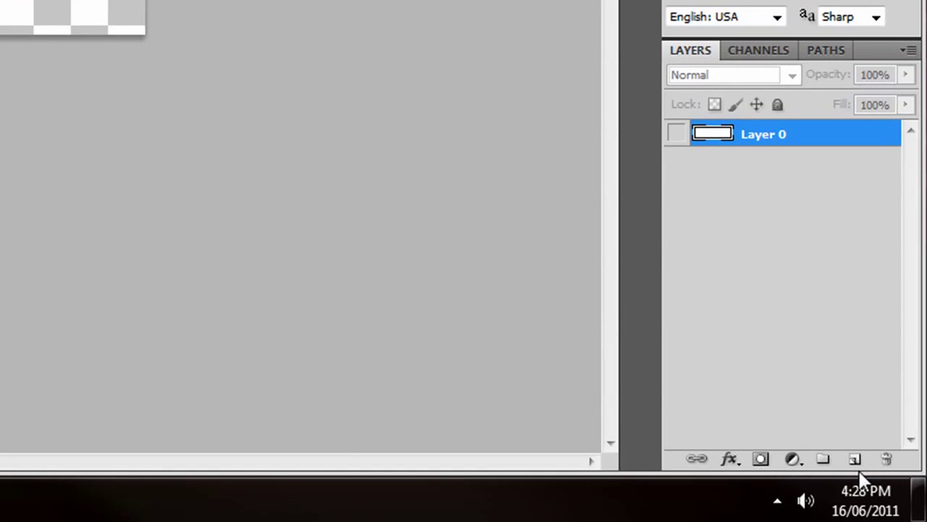
{"action": "left_click", "coordinate": [855, 461]}
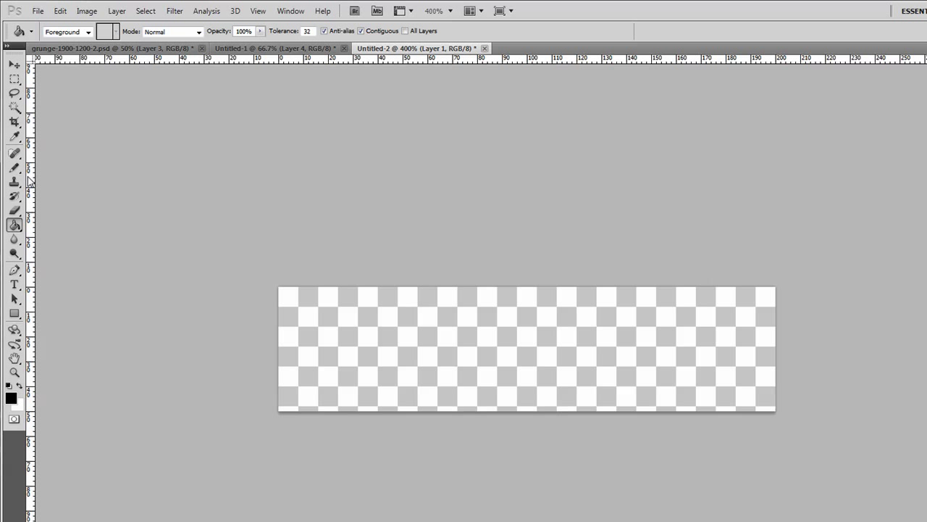
Set the Rectangular Marquee Tool to the Fixed Size style with a width of 100 px and a height of 250 px.
{"action": "left_click_drag", "start_coordinate": [31, 181], "coordinate": [13, 269]}
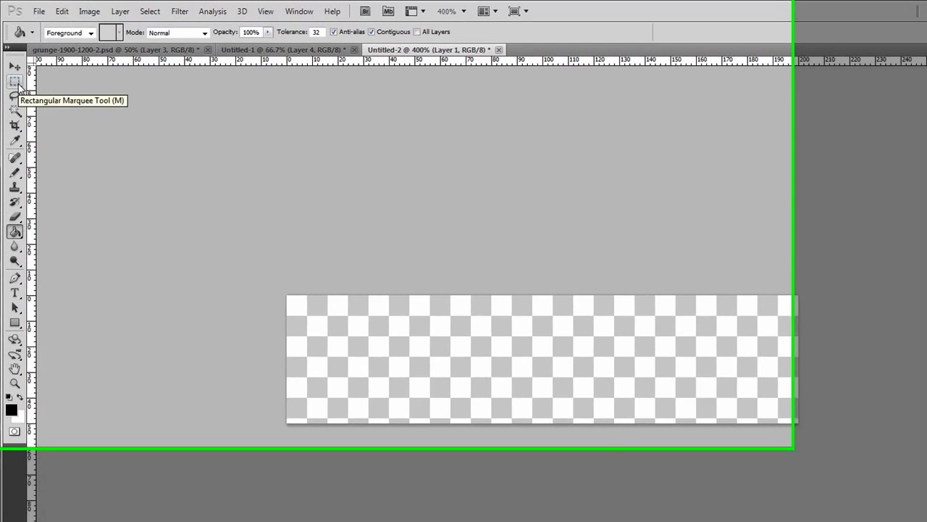
{"action": "left_click", "coordinate": [14, 79]}
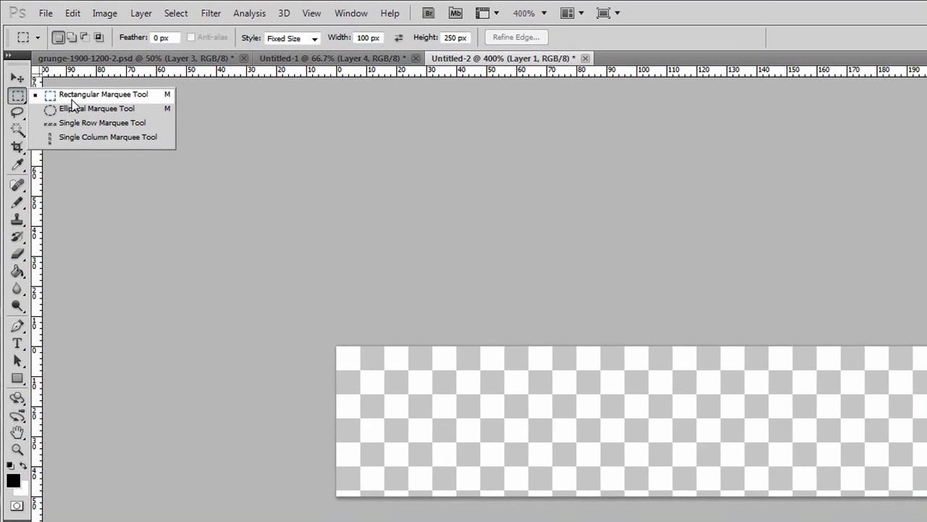
{"action": "left_click", "coordinate": [95, 76]}
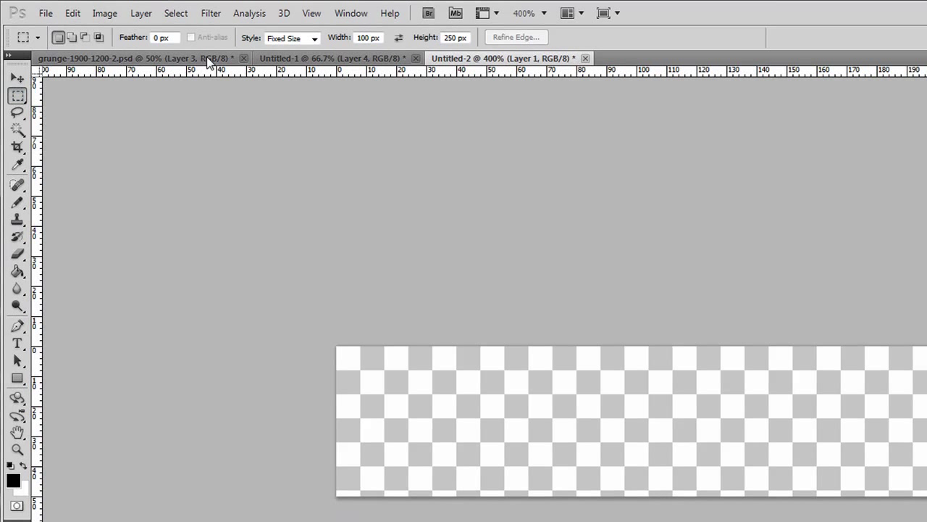
{"action": "left_click", "coordinate": [295, 46]}
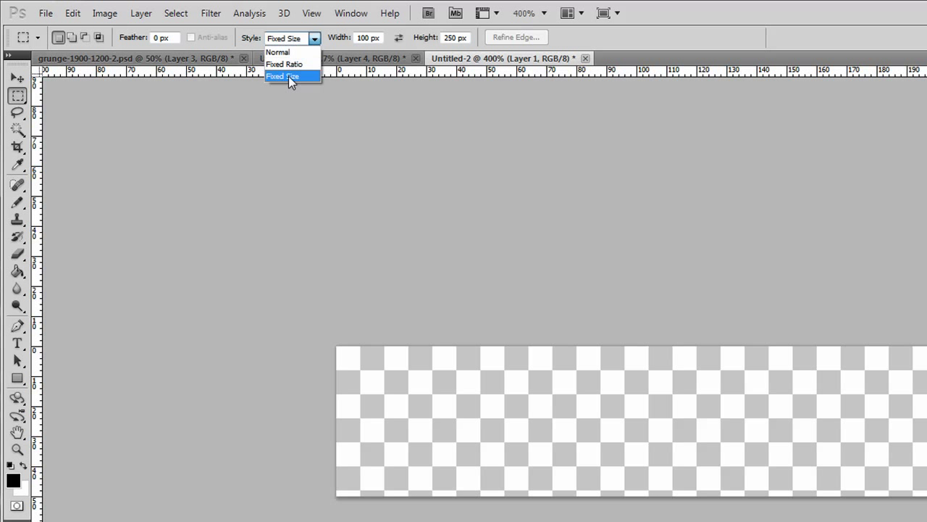
{"action": "left_click", "coordinate": [289, 75]}
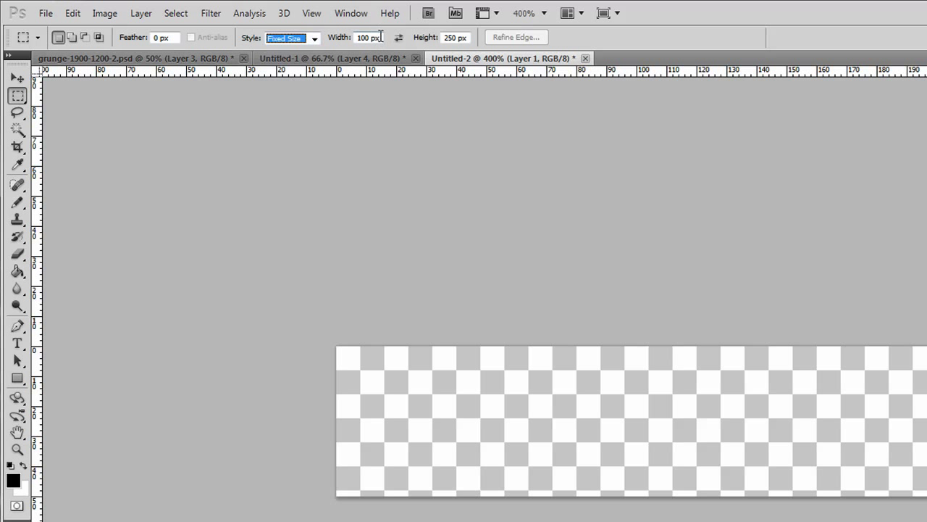
{"action": "left_click", "coordinate": [380, 36]}
{"action": "left_click", "coordinate": [452, 38]}
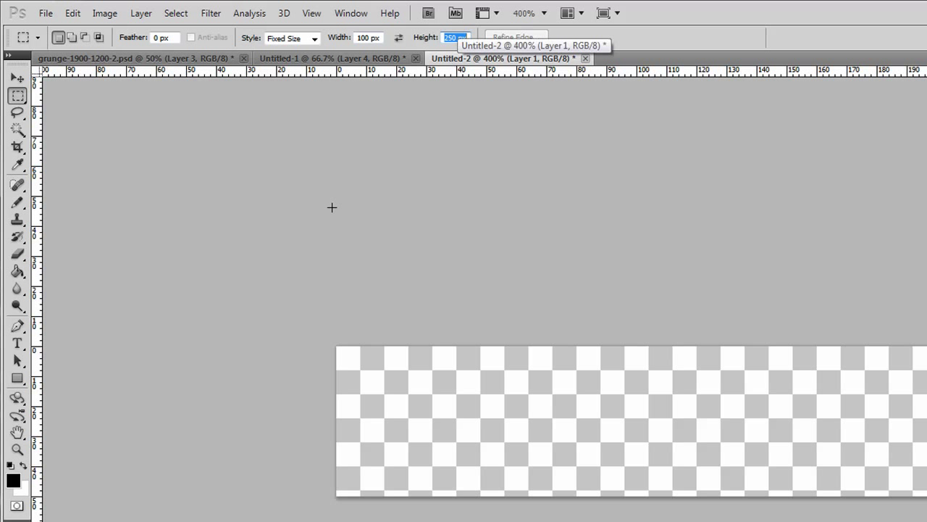
{"action": "key", "text": "Return"}
Place the fixed-size selection over the left half of the canvas and fill it with black using the Paint Bucket.
{"action": "left_click", "coordinate": [409, 406]}
{"action": "left_click_drag", "start_coordinate": [421, 404], "coordinate": [348, 400]}
{"action": "left_click_drag", "start_coordinate": [190, 307], "coordinate": [179, 306]}
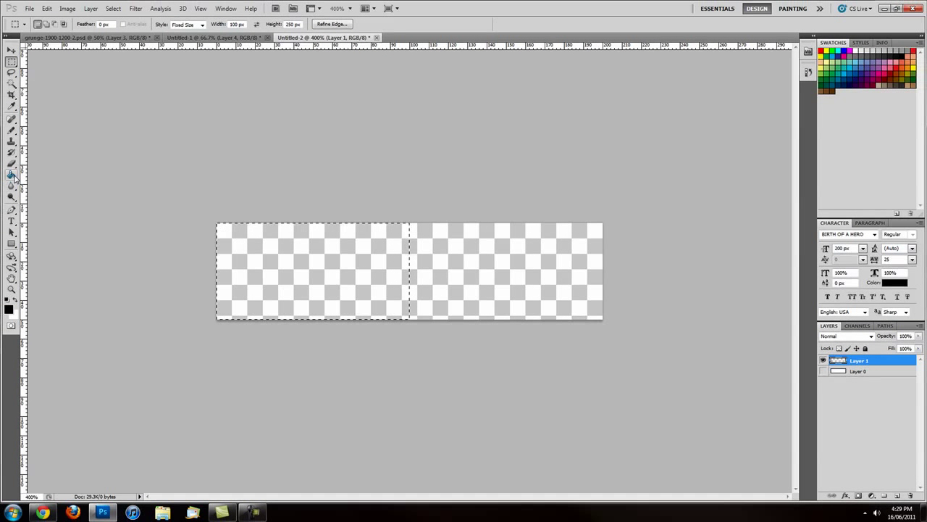
{"action": "left_click", "coordinate": [11, 175]}
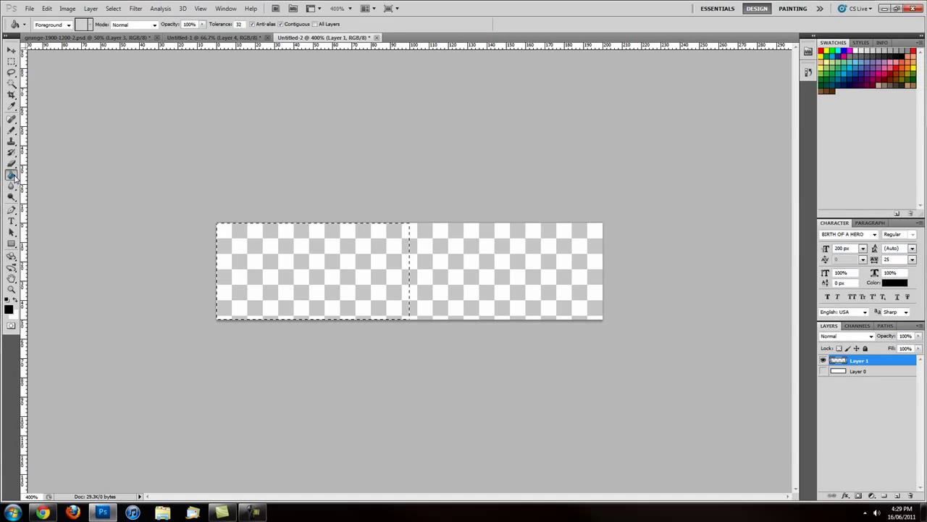
{"action": "left_click", "coordinate": [272, 268]}
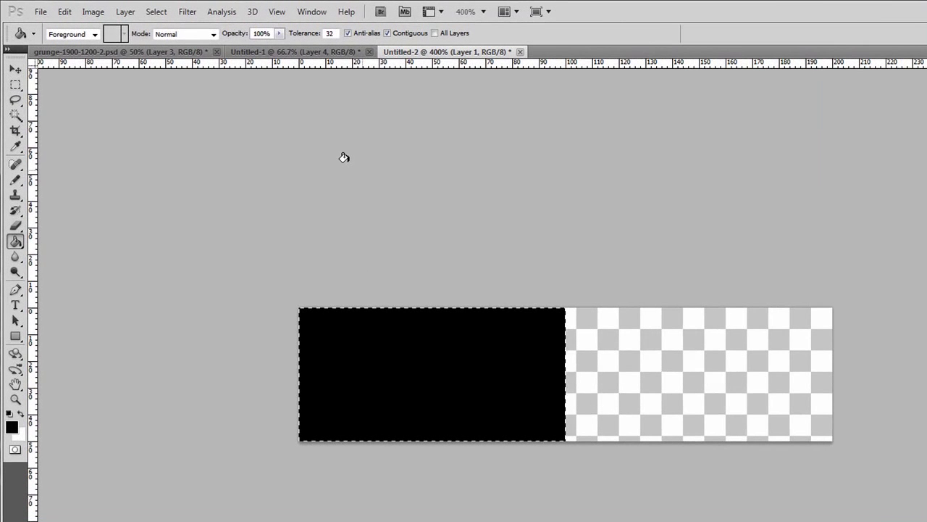
Clear the half-canvas selection, select the whole canvas and define it as a pattern named "v bars".
{"action": "left_click", "coordinate": [161, 12]}
{"action": "left_click", "coordinate": [178, 39]}
{"action": "left_click", "coordinate": [65, 12]}
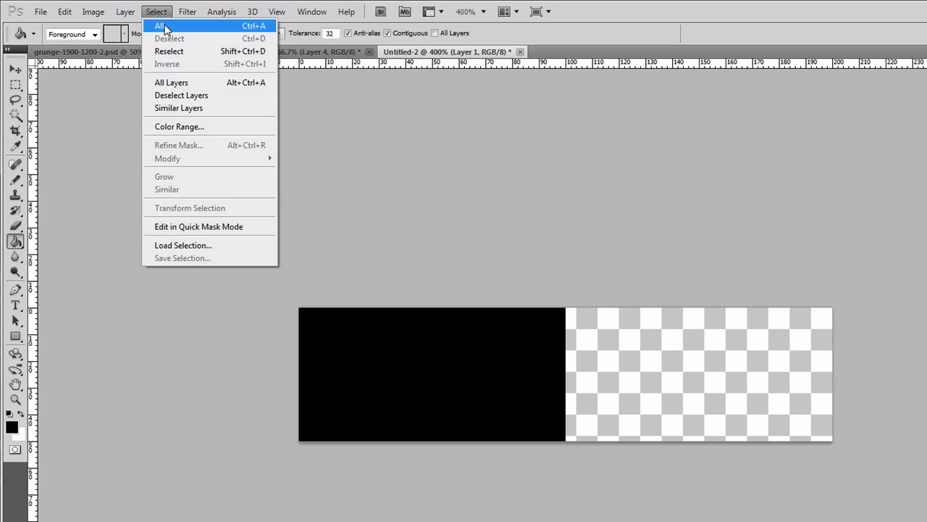
{"action": "left_click", "coordinate": [161, 27]}
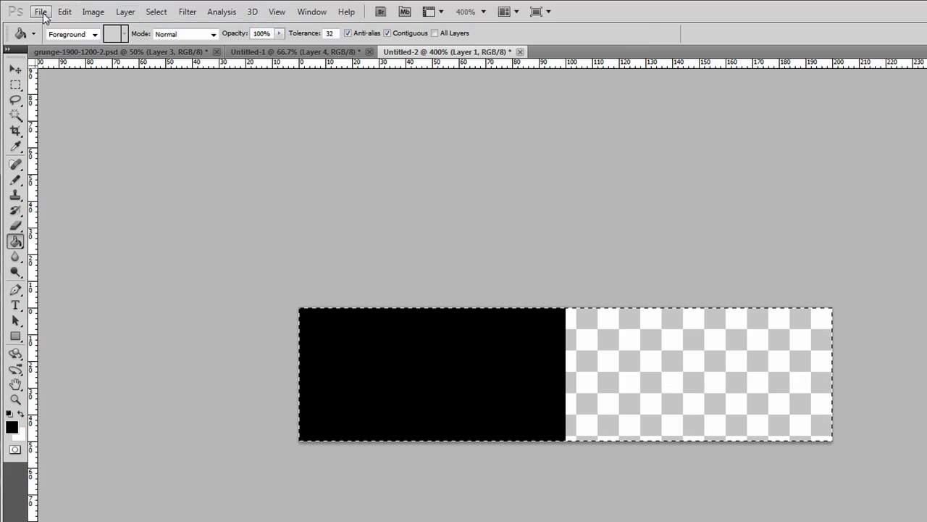
{"action": "left_click", "coordinate": [64, 11]}
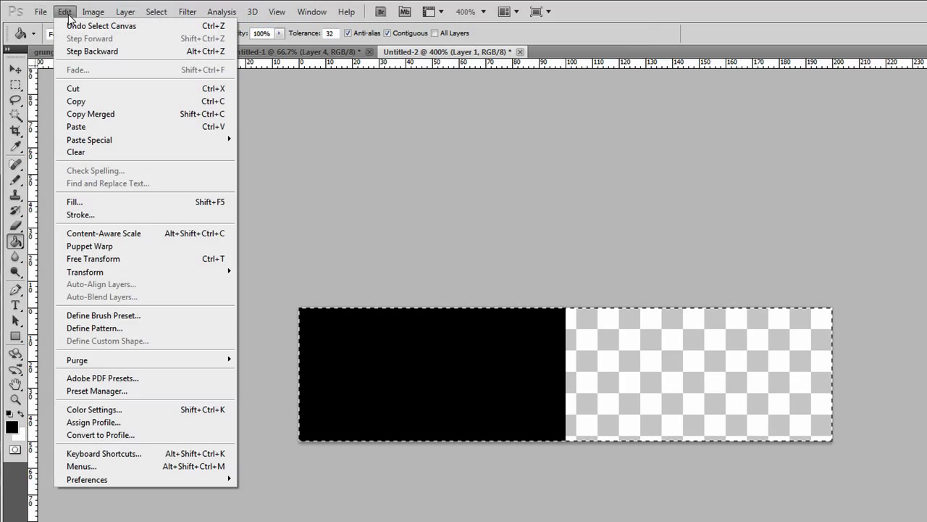
{"action": "left_click", "coordinate": [123, 328]}
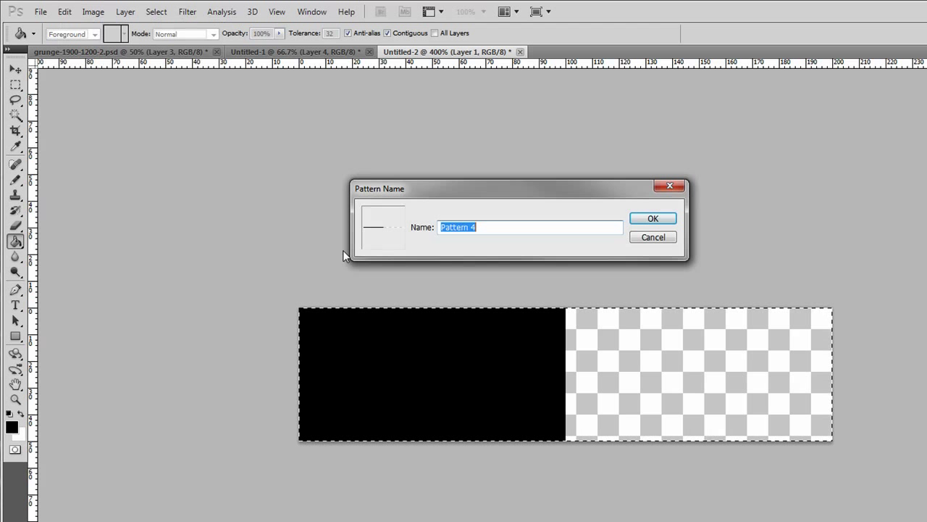
{"action": "type", "text": "v bars"}
{"action": "left_click", "coordinate": [644, 217]}
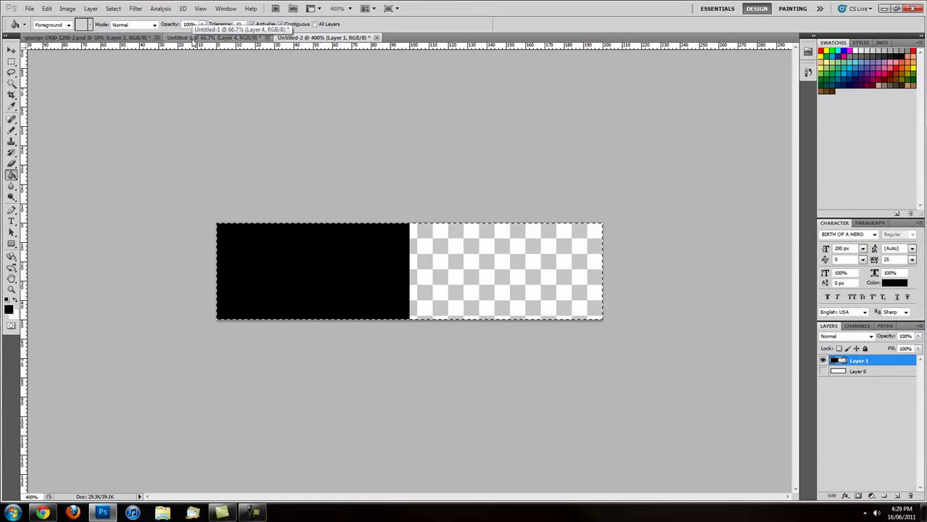
Add a Pattern Overlay to Layer 4 of the wallpaper document Untitled-1 using the "v bars" pattern.
{"action": "left_click", "coordinate": [209, 38]}
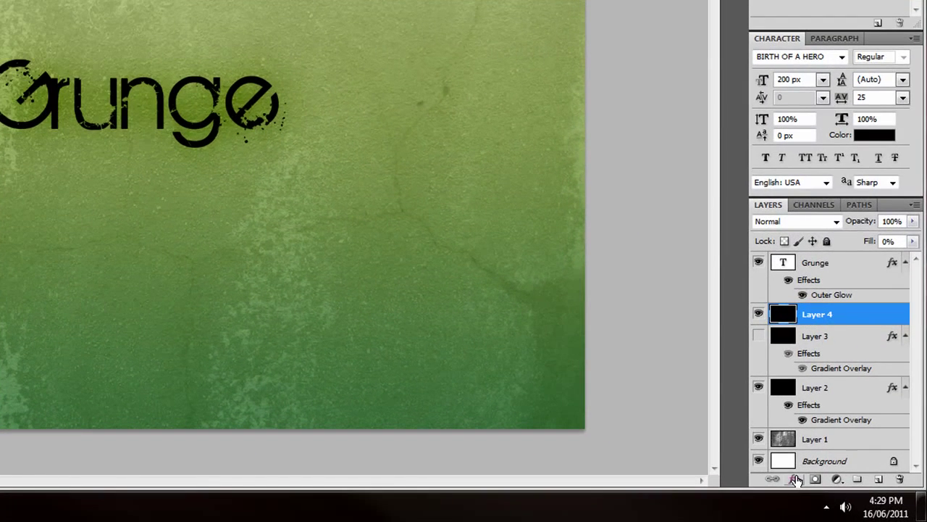
{"action": "left_click", "coordinate": [795, 481]}
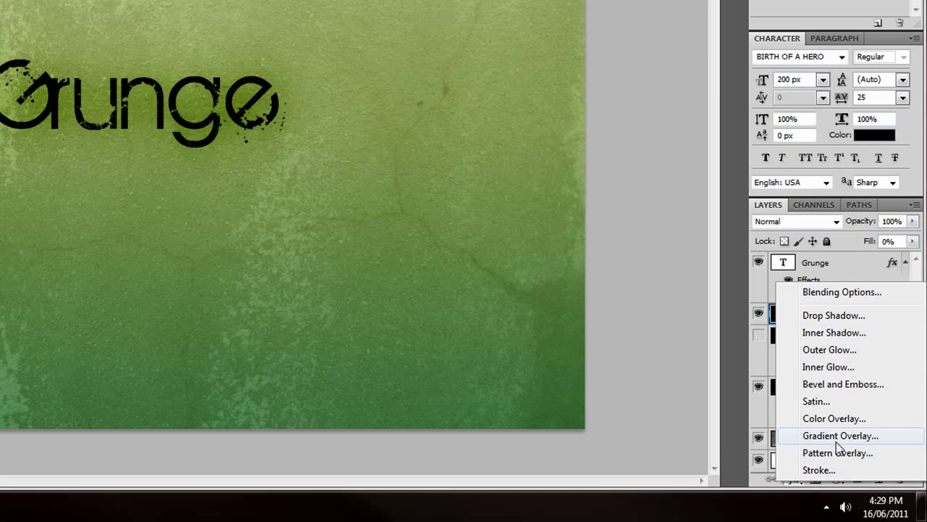
{"action": "left_click", "coordinate": [846, 452]}
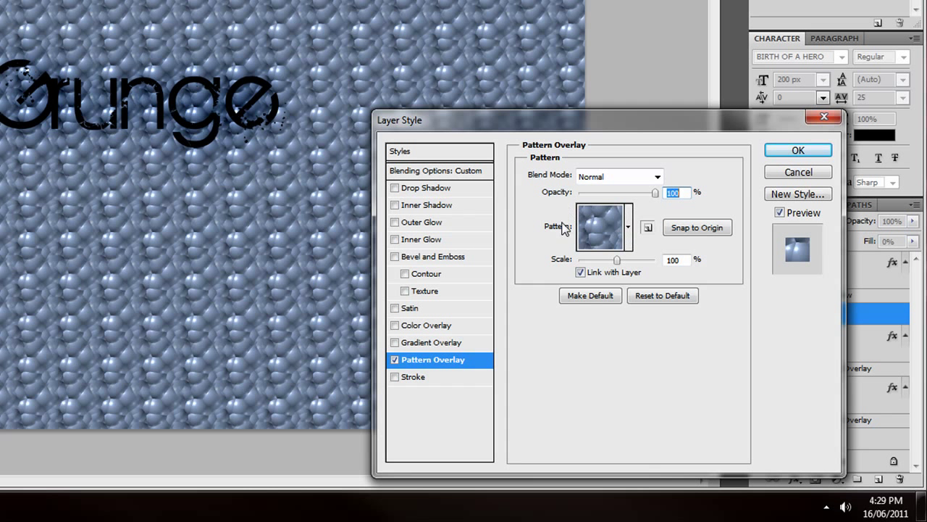
{"action": "left_click", "coordinate": [629, 228]}
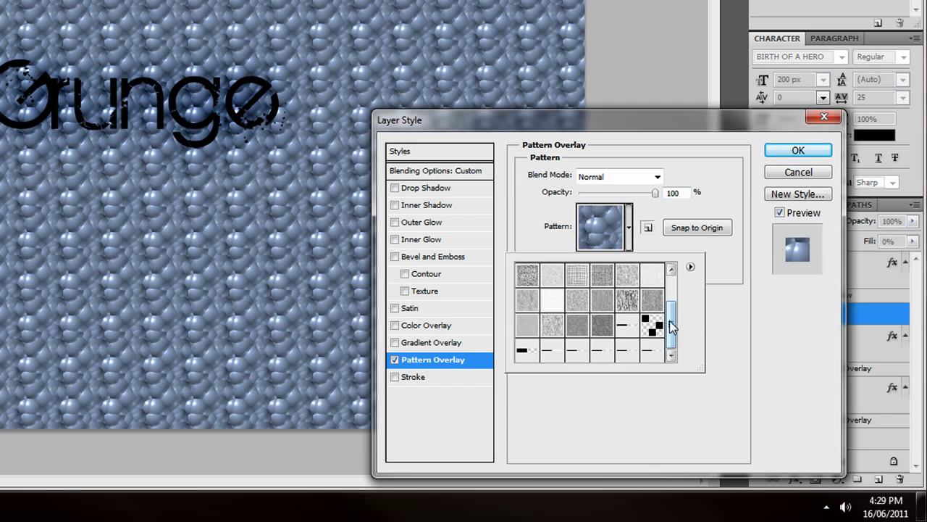
{"action": "scroll", "coordinate": [656, 357], "scroll_direction": "up", "scroll_amount": 3}
{"action": "scroll", "coordinate": [655, 355], "scroll_direction": "down", "scroll_amount": 3}
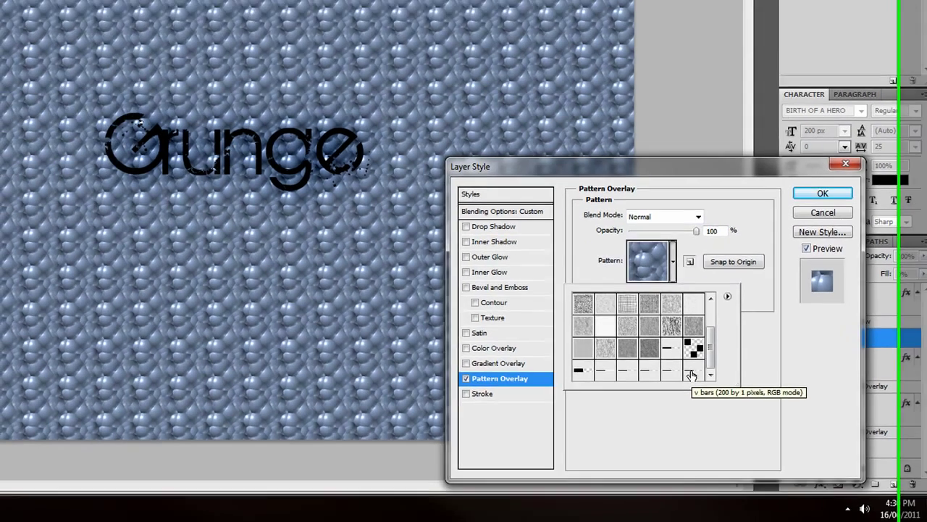
{"action": "left_click", "coordinate": [649, 355]}
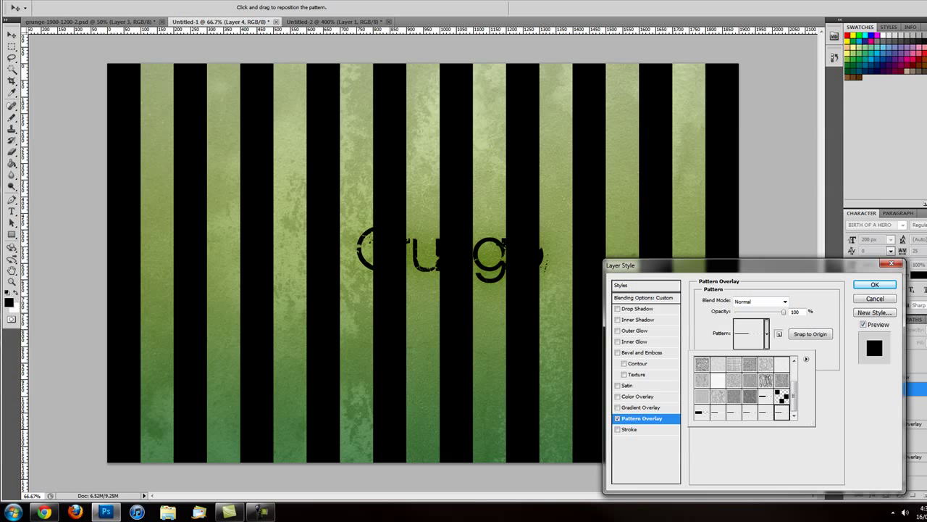
{"action": "left_click", "coordinate": [778, 321]}
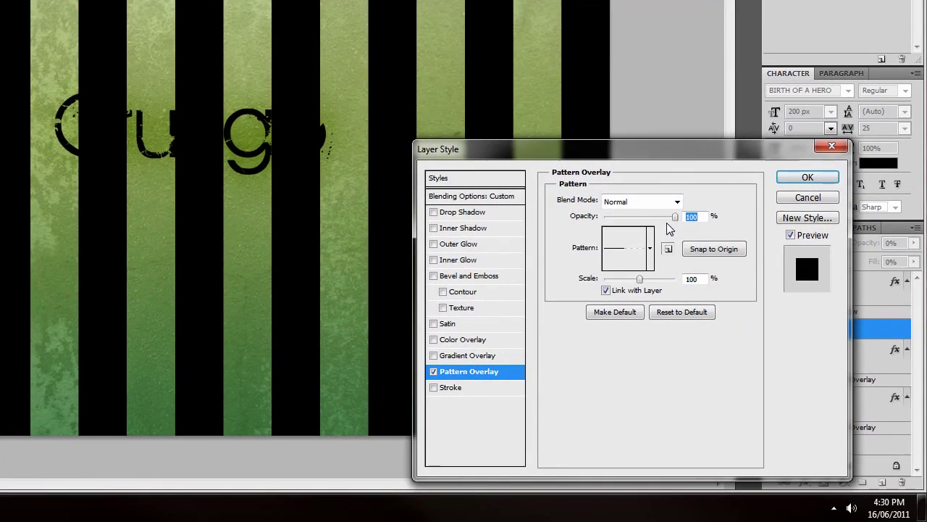
Set the Pattern Overlay's blend mode to Overlay and its opacity to 40%, and apply the layer style.
{"action": "left_click", "coordinate": [677, 202]}
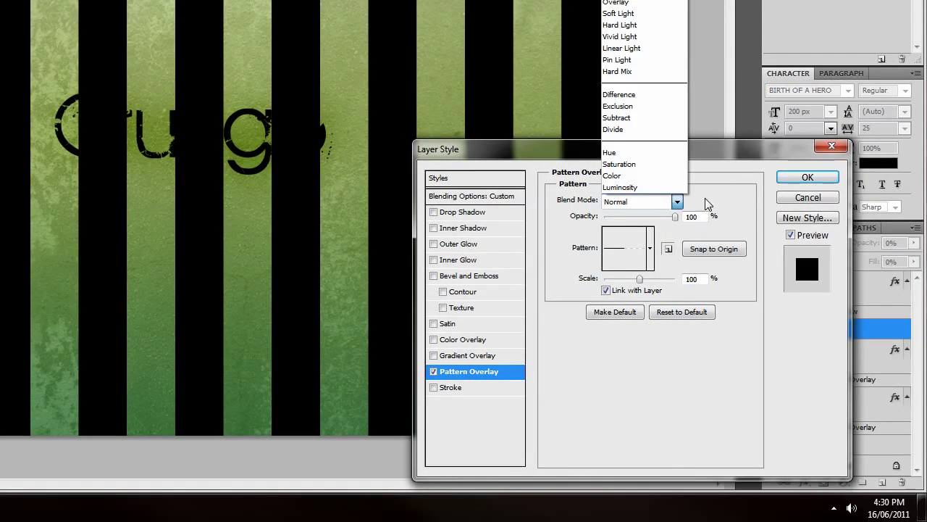
{"action": "left_click", "coordinate": [707, 205]}
{"action": "left_click", "coordinate": [676, 202]}
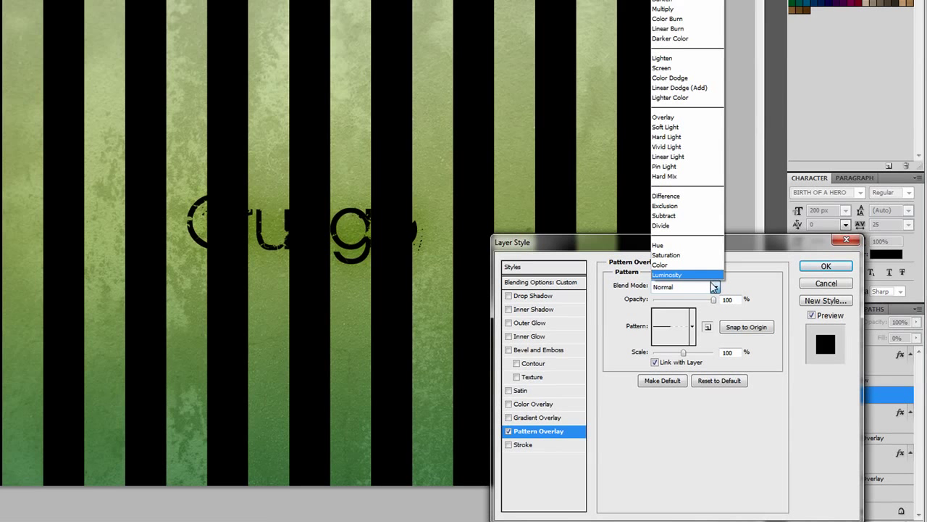
{"action": "left_click", "coordinate": [692, 118]}
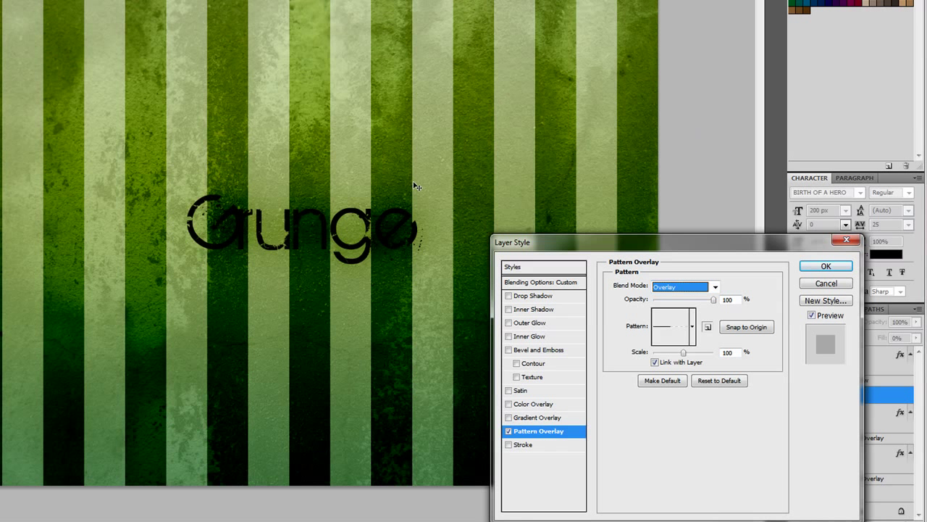
{"action": "left_click", "coordinate": [737, 302]}
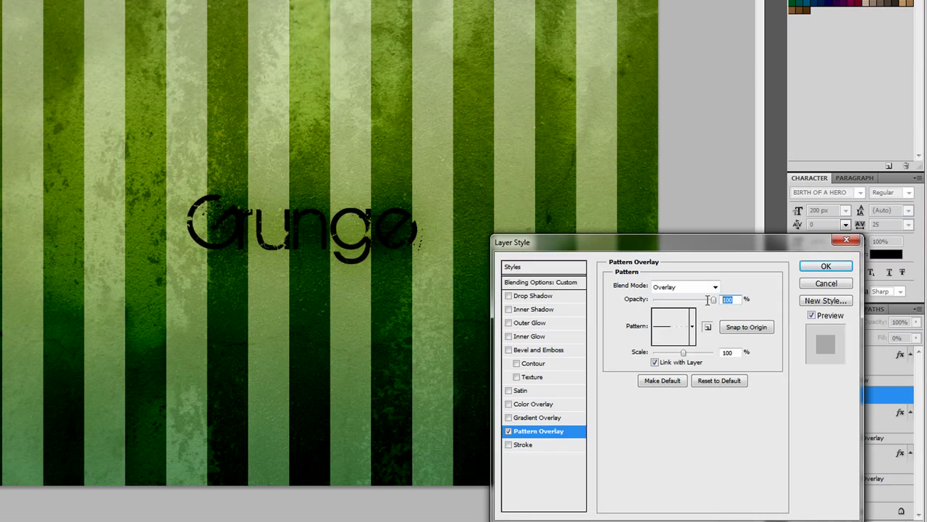
{"action": "left_click_drag", "start_coordinate": [708, 304], "coordinate": [678, 301]}
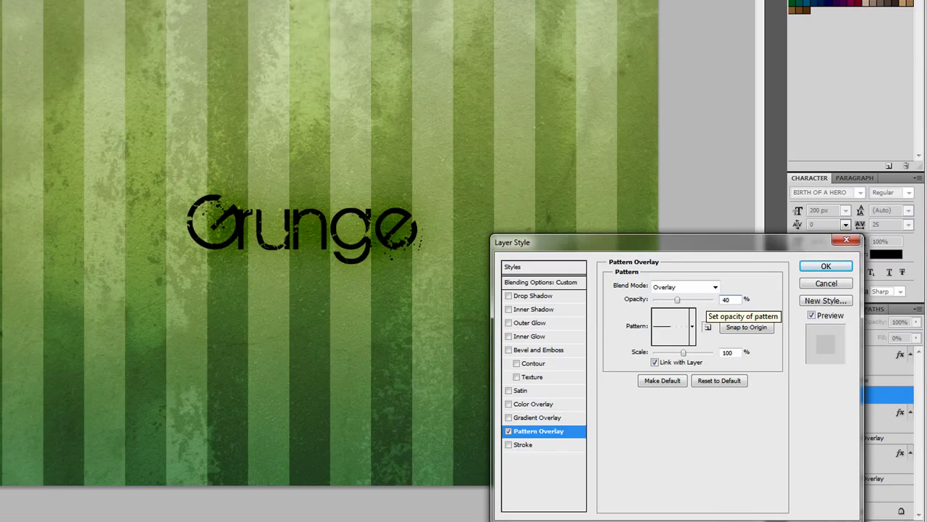
{"action": "left_click", "coordinate": [825, 266]}
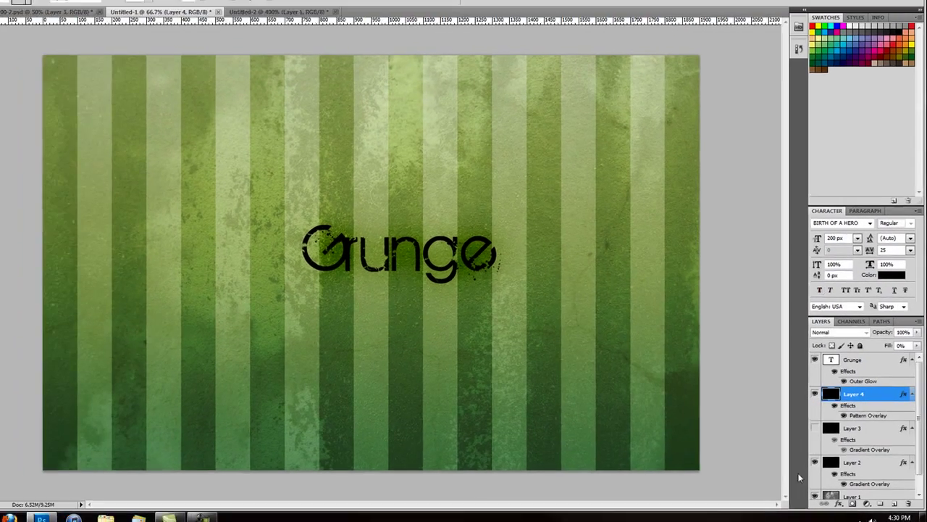
Check Layer 2's effect by toggling its visibility off and on, and open its Gradient Overlay's gradient for editing.
{"action": "left_click", "coordinate": [839, 363]}
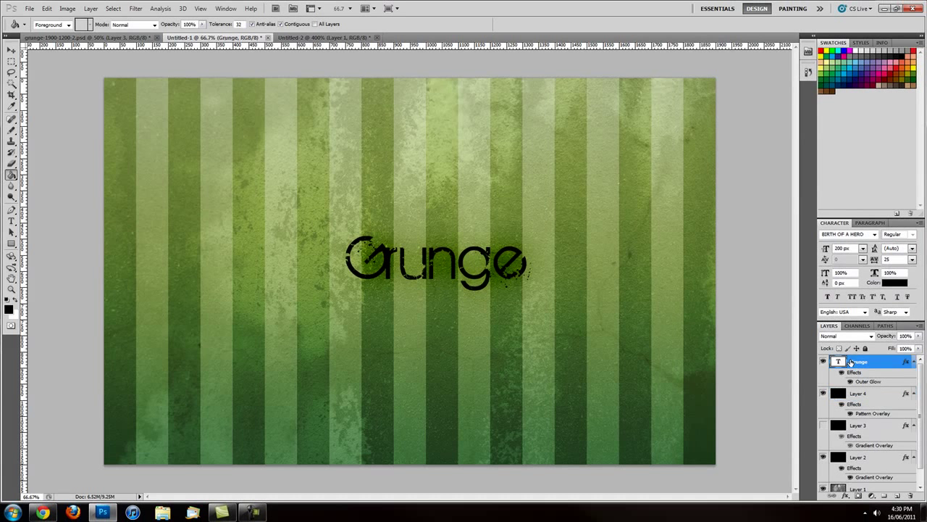
{"action": "scroll", "coordinate": [859, 429], "scroll_direction": "down", "scroll_amount": 1}
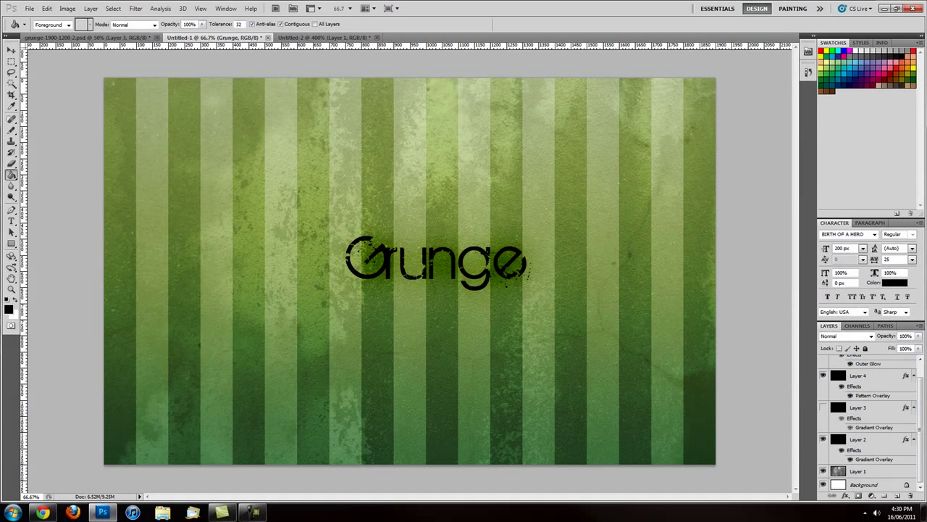
{"action": "left_click", "coordinate": [839, 487]}
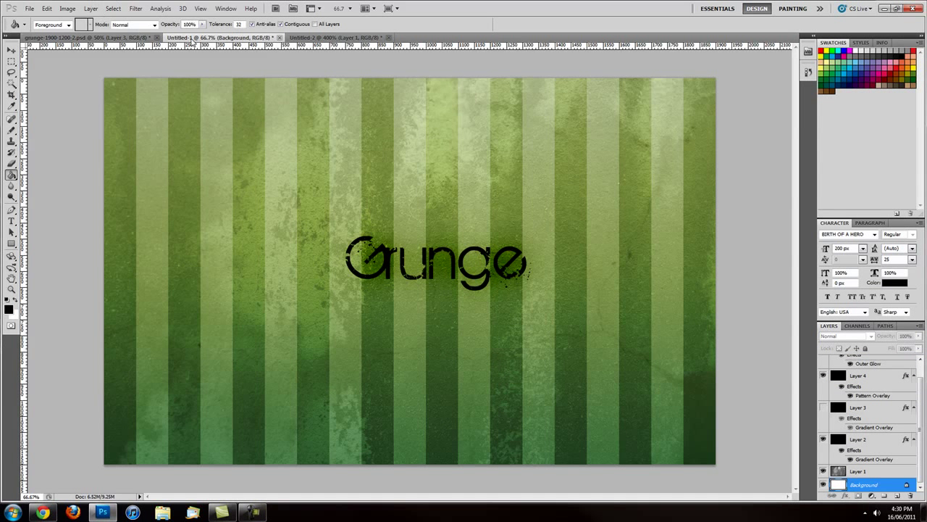
{"action": "left_click", "coordinate": [840, 441]}
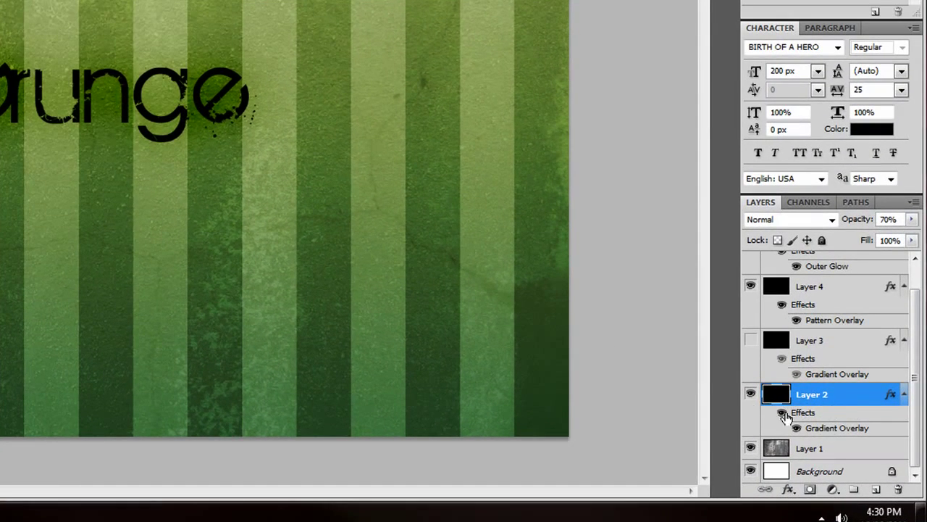
{"action": "left_click", "coordinate": [750, 394]}
{"action": "left_click", "coordinate": [751, 395]}
{"action": "double_click", "coordinate": [833, 429]}
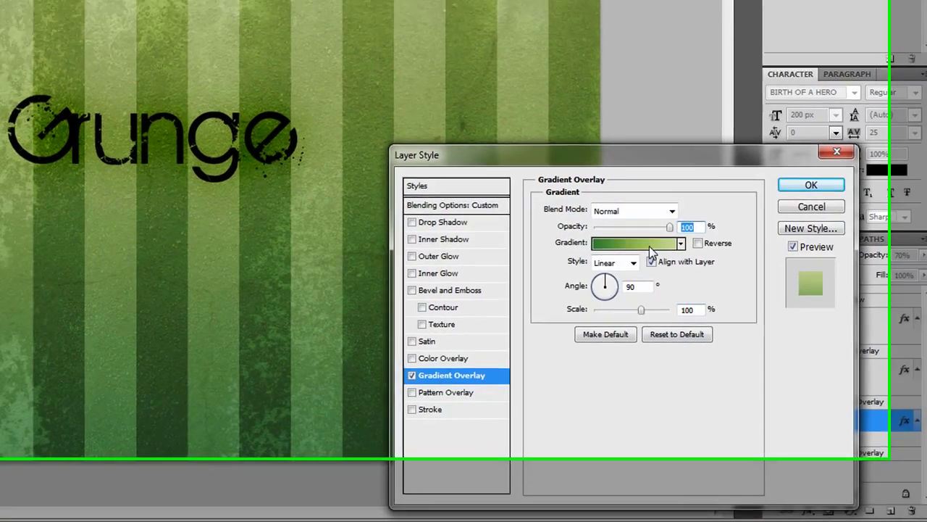
{"action": "left_click", "coordinate": [607, 206]}
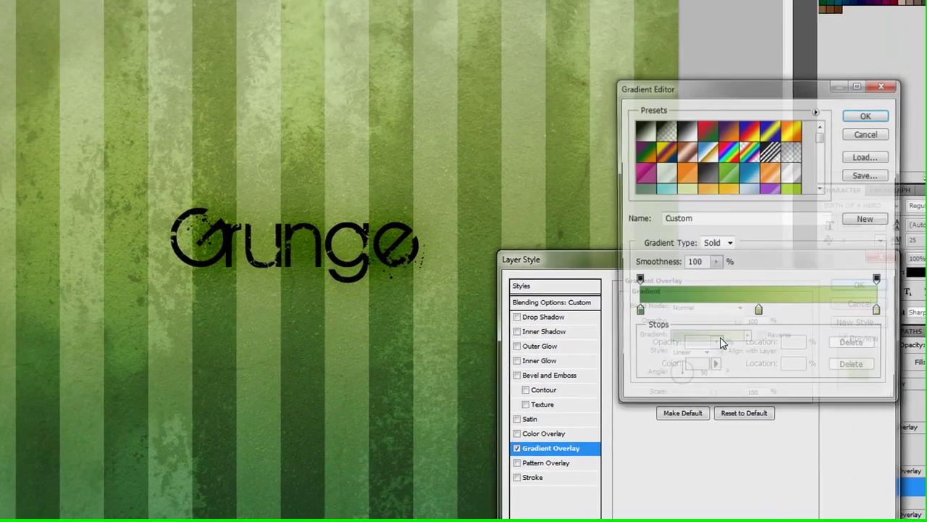
Try various preset gradients on Layer 2, including Orange 14 - 3D, Blue 23 - 3D, Green 15 - 3D, Green 8 - Gloss and Wave.
{"action": "left_click", "coordinate": [715, 184]}
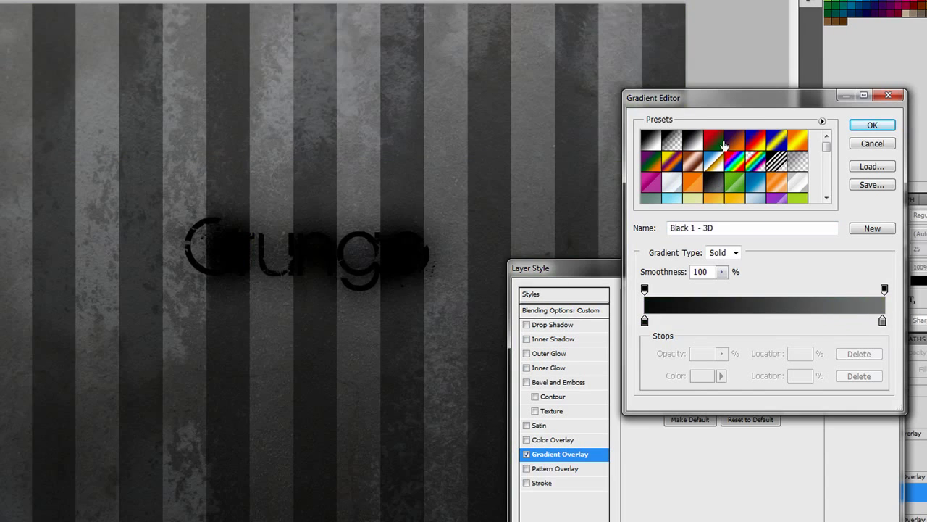
{"action": "left_click", "coordinate": [689, 171]}
{"action": "left_click", "coordinate": [714, 193]}
{"action": "left_click", "coordinate": [736, 197]}
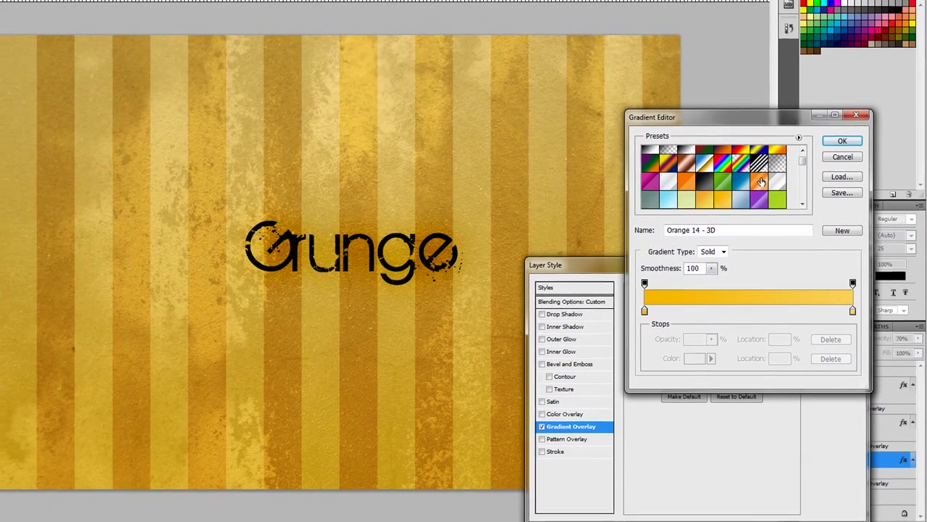
{"action": "left_click", "coordinate": [667, 201]}
{"action": "left_click", "coordinate": [650, 198]}
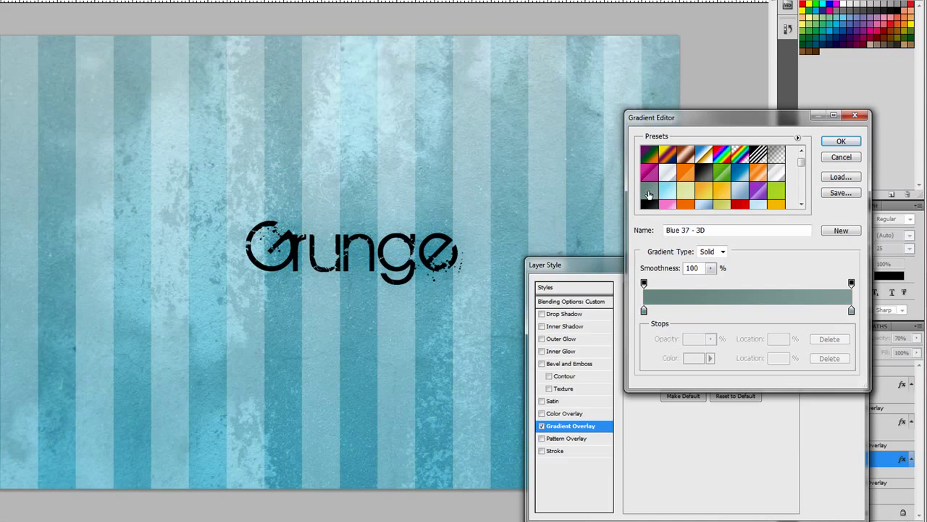
{"action": "scroll", "coordinate": [675, 205], "scroll_direction": "down", "scroll_amount": 1}
{"action": "left_click", "coordinate": [740, 199]}
{"action": "left_click", "coordinate": [684, 200]}
{"action": "left_click", "coordinate": [701, 205]}
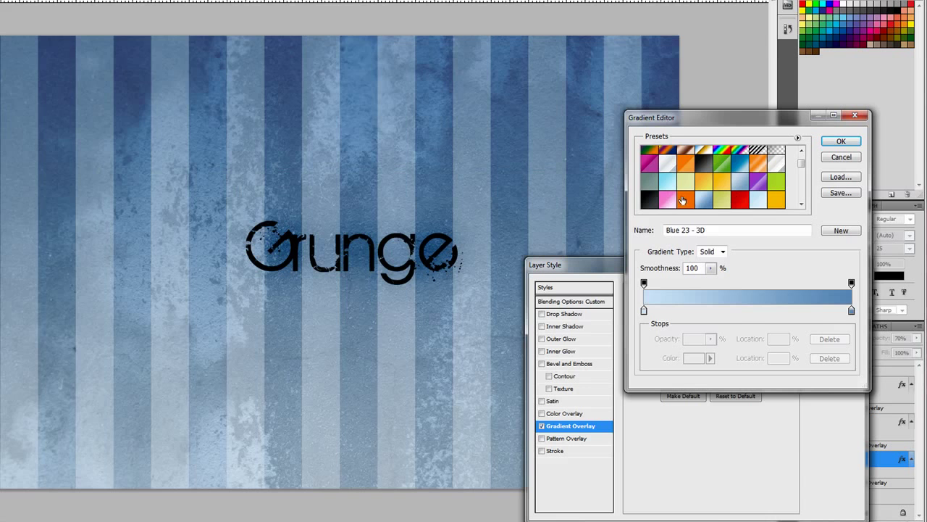
{"action": "left_click", "coordinate": [667, 201]}
{"action": "scroll", "coordinate": [725, 181], "scroll_direction": "down", "scroll_amount": 1}
{"action": "left_click", "coordinate": [776, 165]}
{"action": "left_click", "coordinate": [775, 180]}
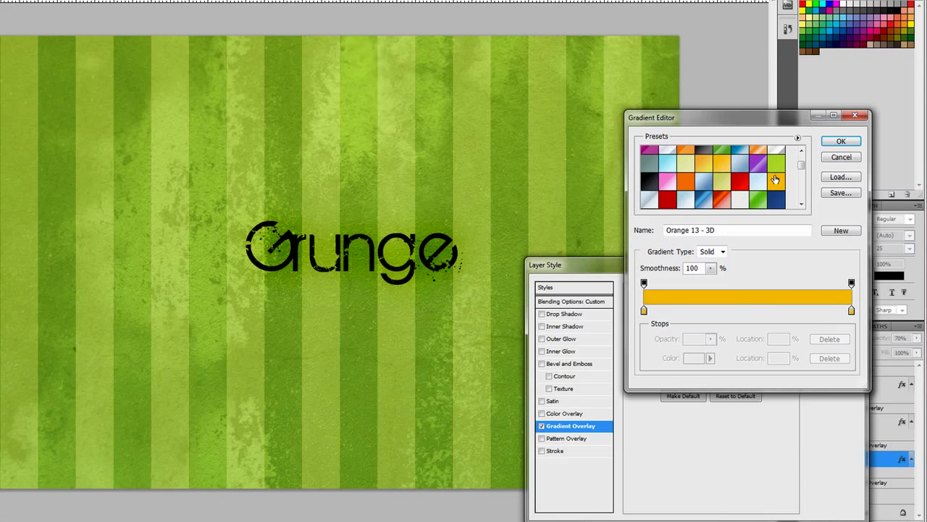
{"action": "scroll", "coordinate": [775, 204], "scroll_direction": "down", "scroll_amount": 1}
{"action": "left_click", "coordinate": [775, 182]}
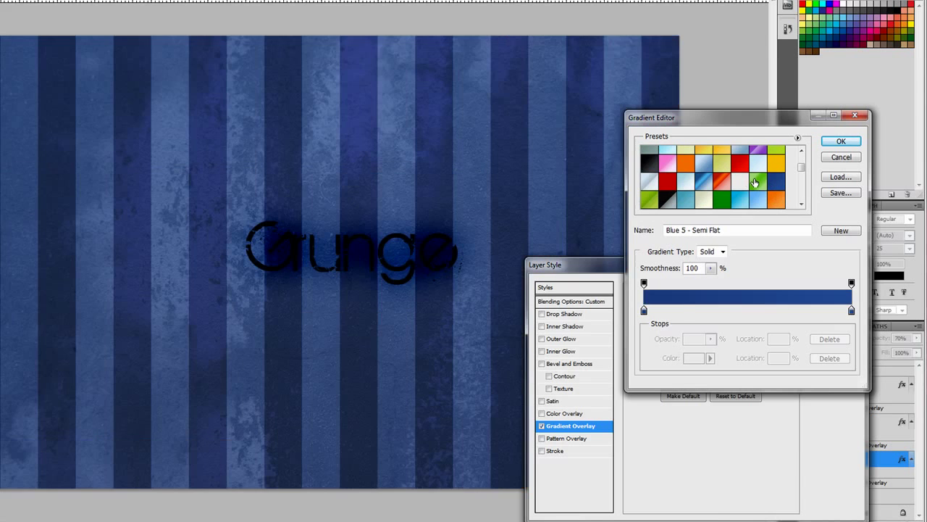
{"action": "left_click", "coordinate": [757, 200]}
{"action": "left_click", "coordinate": [721, 200]}
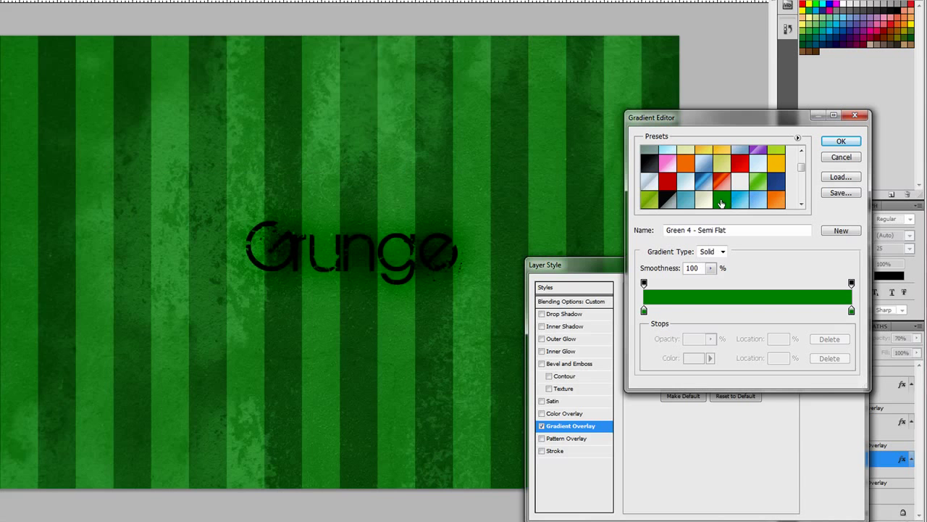
{"action": "scroll", "coordinate": [702, 188], "scroll_direction": "down", "scroll_amount": 2}
{"action": "left_click", "coordinate": [652, 181]}
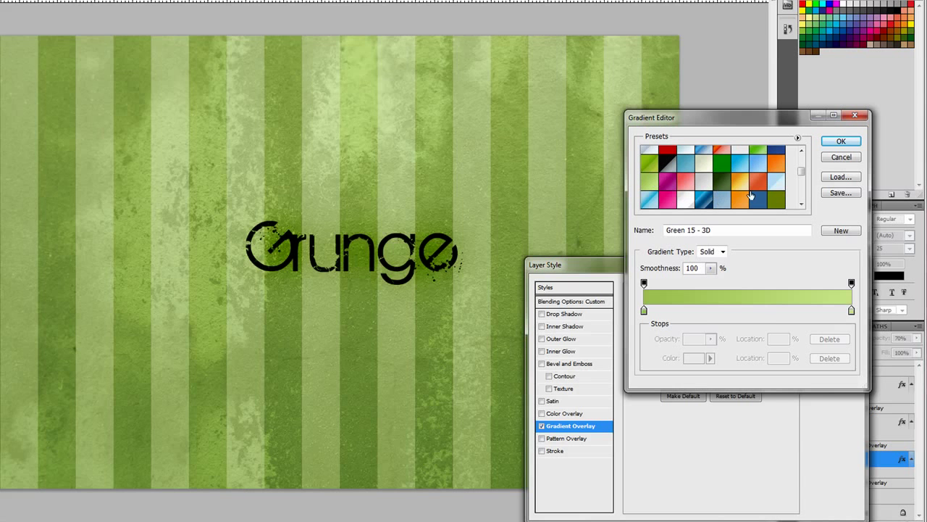
{"action": "left_click", "coordinate": [745, 197]}
{"action": "left_click", "coordinate": [761, 184]}
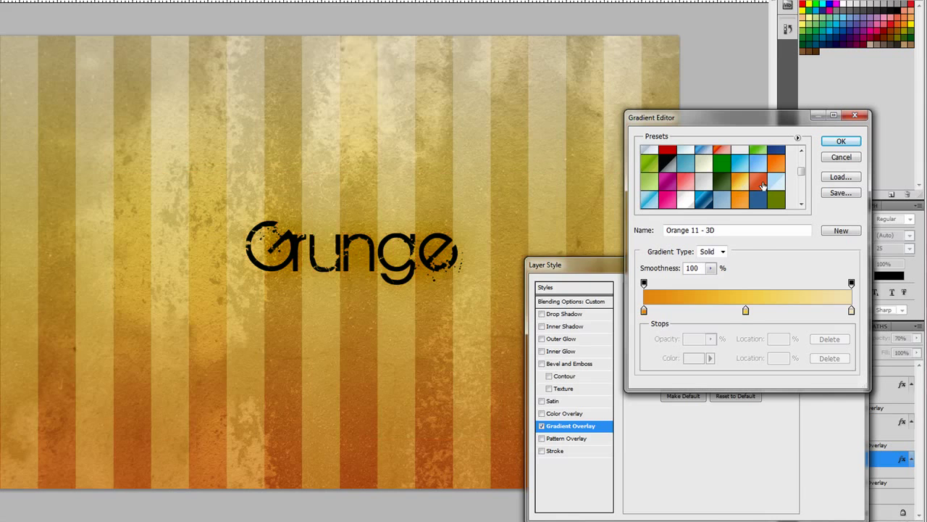
{"action": "left_click", "coordinate": [760, 185]}
{"action": "left_click", "coordinate": [781, 201]}
{"action": "scroll", "coordinate": [775, 190], "scroll_direction": "down", "scroll_amount": 1}
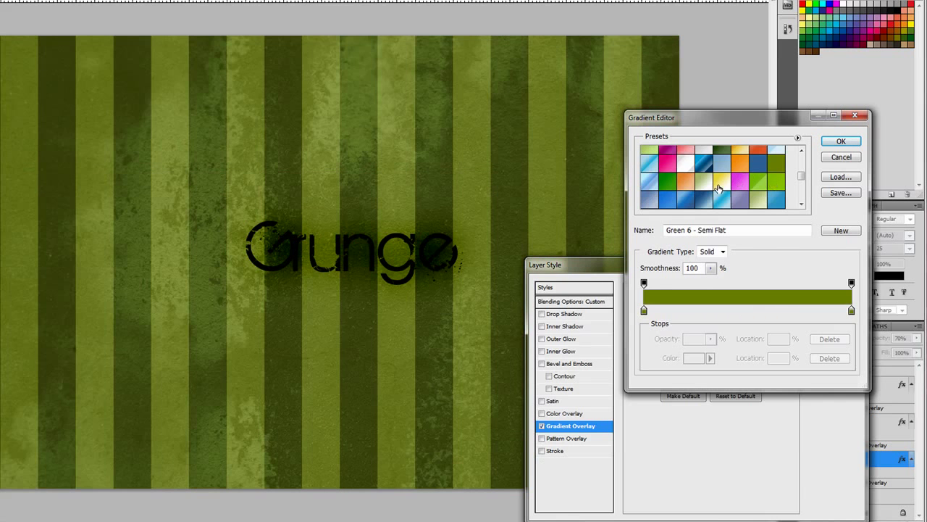
{"action": "left_click", "coordinate": [668, 181]}
{"action": "left_click", "coordinate": [704, 181]}
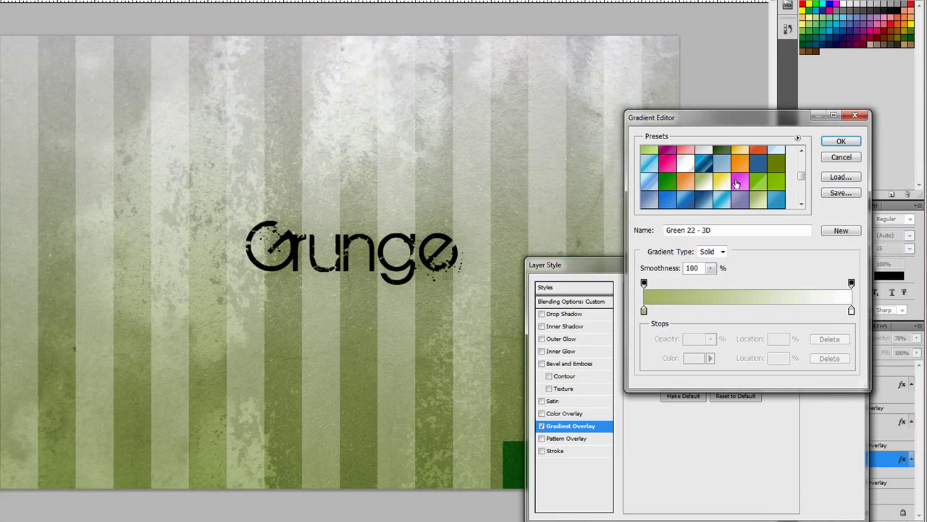
{"action": "left_click", "coordinate": [758, 199]}
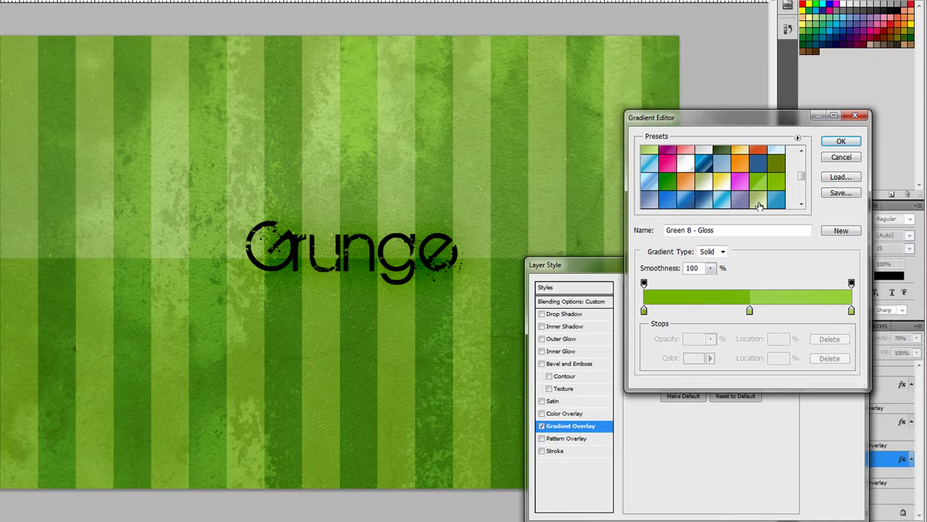
{"action": "left_click", "coordinate": [758, 207]}
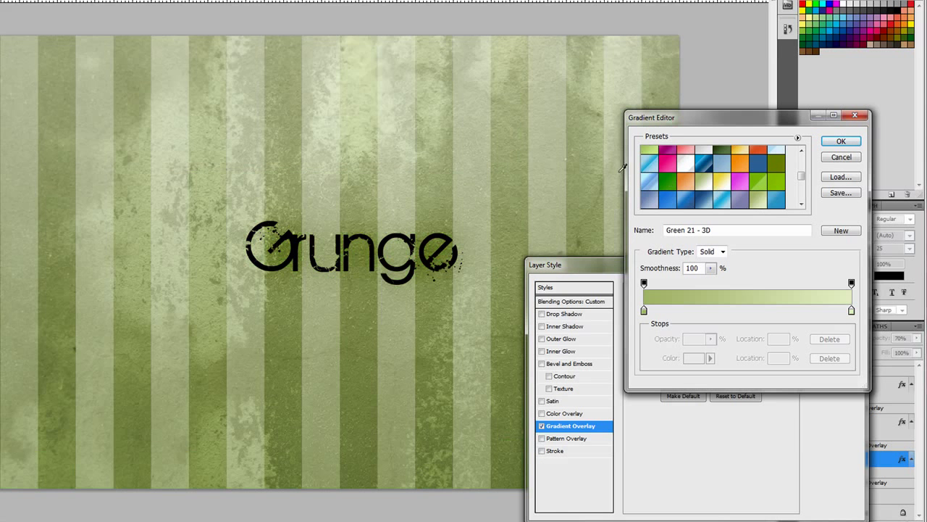
{"action": "scroll", "coordinate": [668, 176], "scroll_direction": "down", "scroll_amount": 1}
{"action": "scroll", "coordinate": [670, 184], "scroll_direction": "down", "scroll_amount": 2}
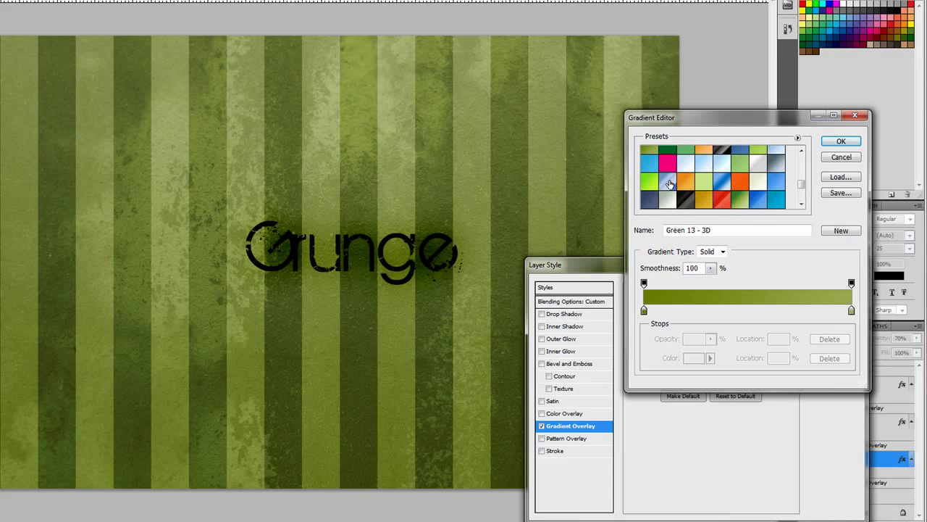
{"action": "left_click", "coordinate": [702, 199]}
{"action": "left_click", "coordinate": [740, 198]}
{"action": "scroll", "coordinate": [743, 192], "scroll_direction": "down", "scroll_amount": 2}
{"action": "left_click", "coordinate": [775, 166]}
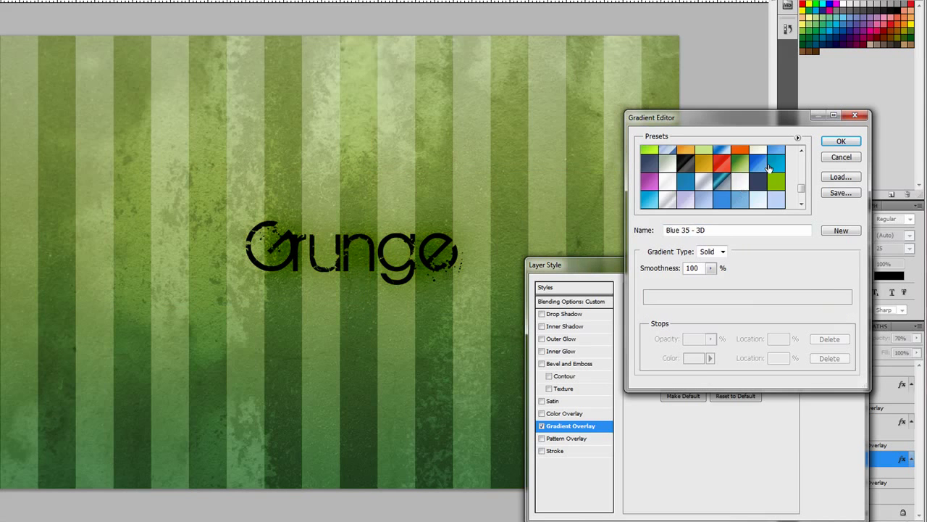
{"action": "left_click", "coordinate": [704, 205]}
{"action": "scroll", "coordinate": [723, 202], "scroll_direction": "down", "scroll_amount": 2}
{"action": "left_click", "coordinate": [723, 202]}
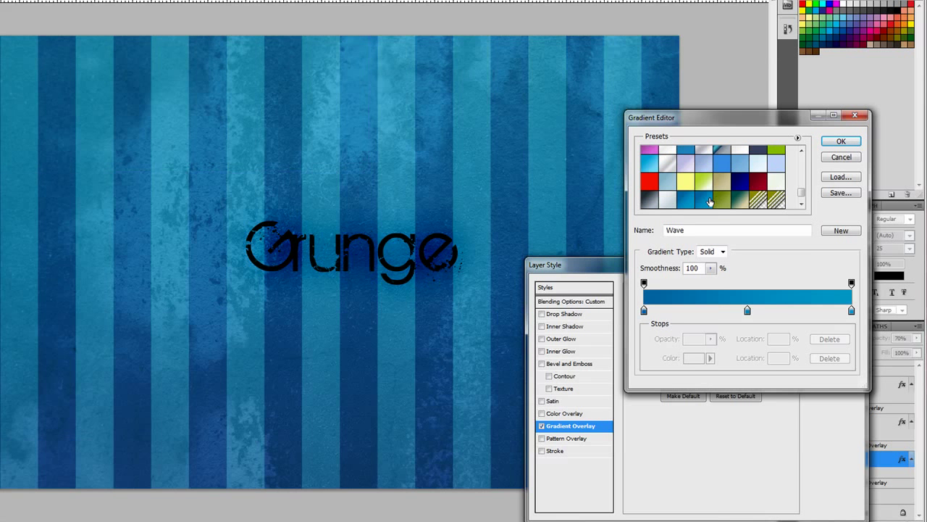
{"action": "scroll", "coordinate": [724, 192], "scroll_direction": "down", "scroll_amount": 1}
{"action": "left_click", "coordinate": [741, 185]}
{"action": "left_click", "coordinate": [754, 184]}
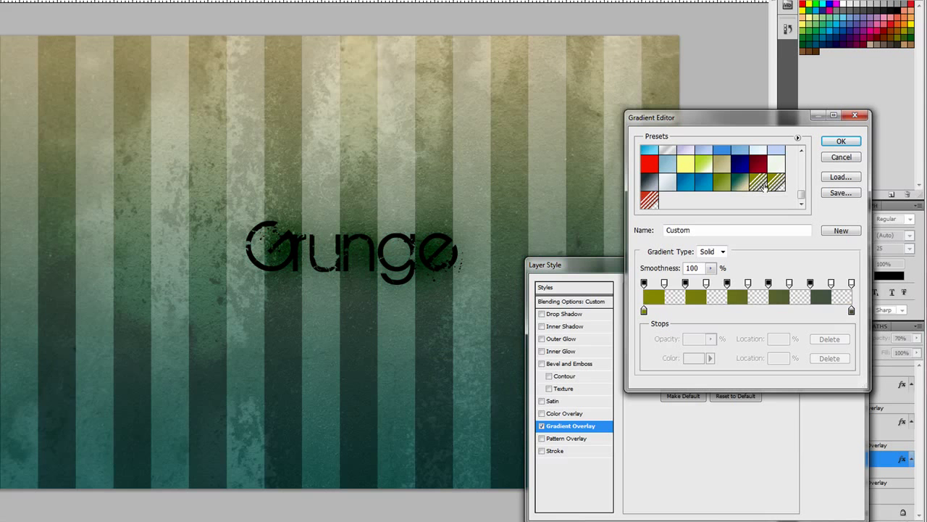
Choose the dark-to-light blue "Custom" preset as Layer 2's overlay gradient and apply the layer style.
{"action": "left_click", "coordinate": [691, 187]}
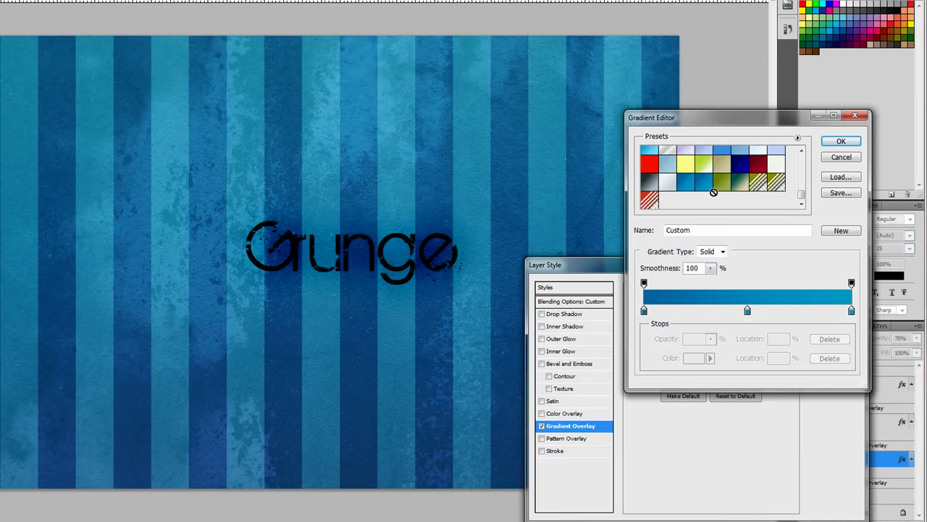
{"action": "left_click", "coordinate": [840, 143]}
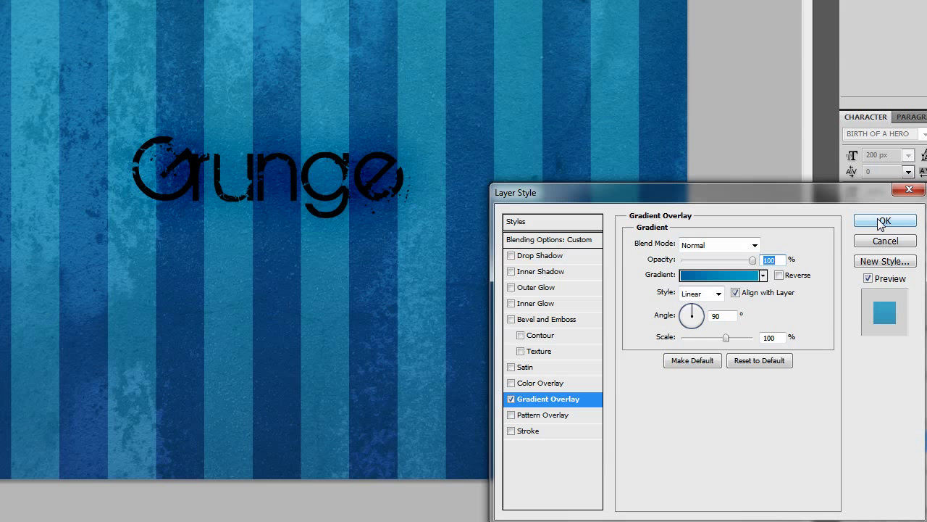
{"action": "left_click", "coordinate": [881, 223]}
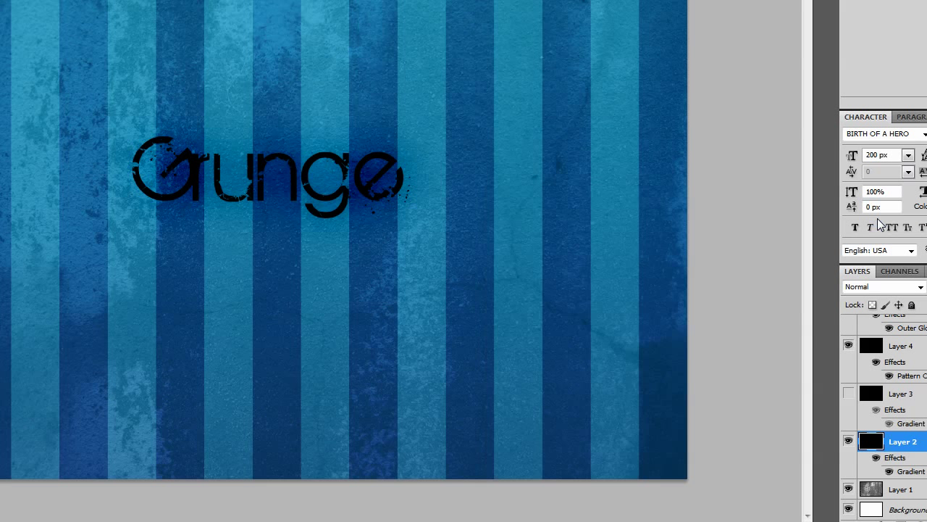